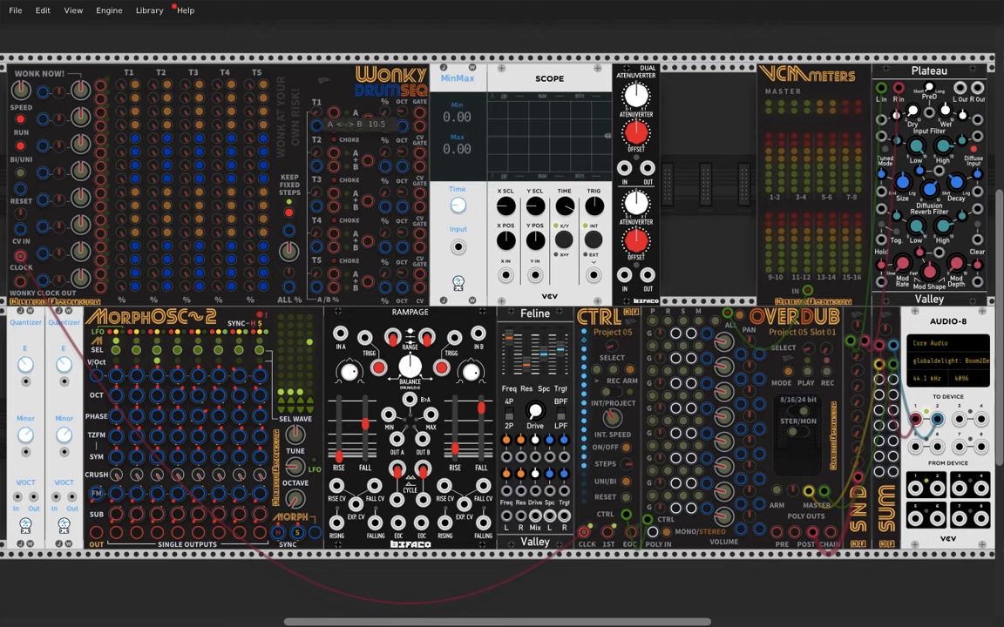
- Patch track T1's CV through MorphOSC's second oscillator into OverDub channel 1, with T1's gate triggering Rampage side A for the channel's volume
left_click_drag(316, 113, 317, 148)
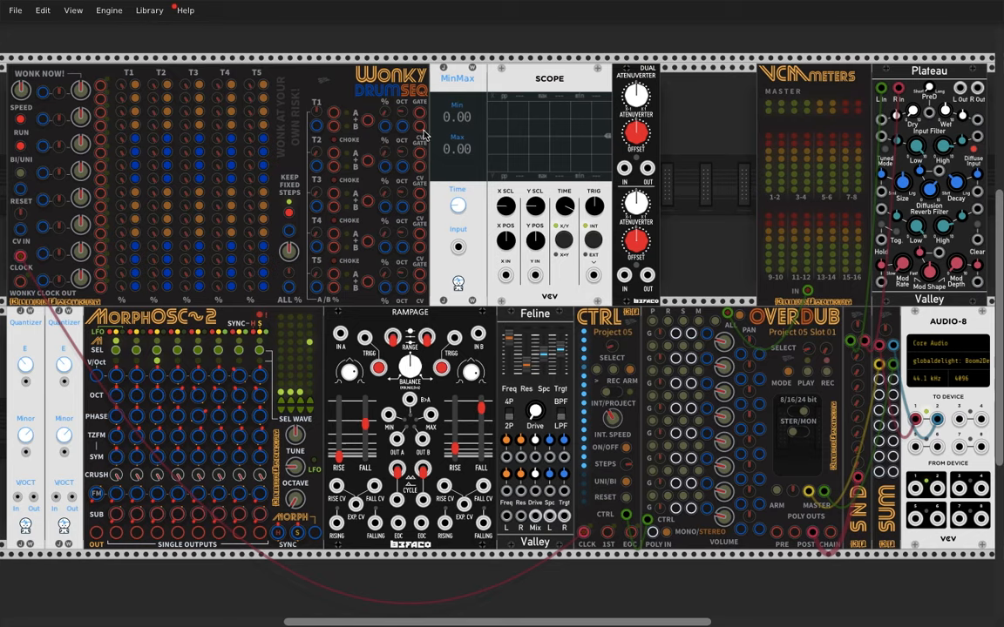
left_click_drag(419, 128, 136, 375)
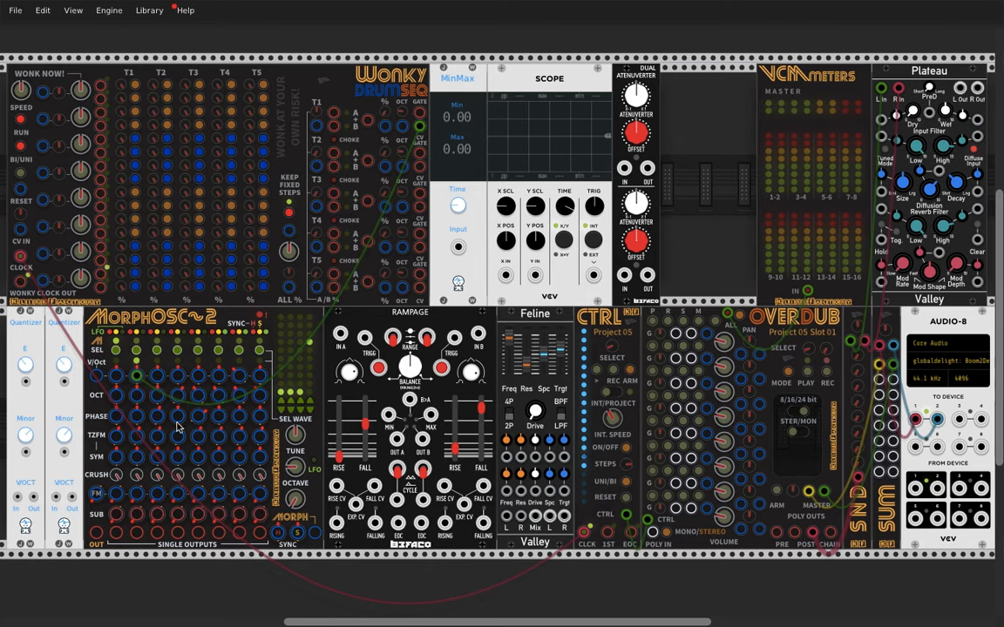
left_click_drag(137, 533, 679, 338)
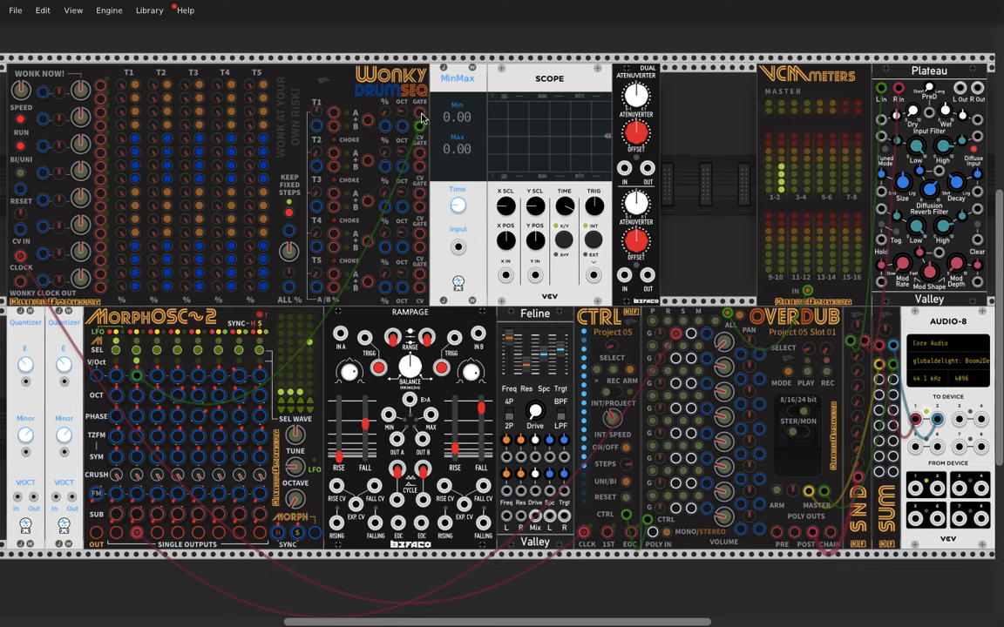
left_click_drag(419, 131, 364, 338)
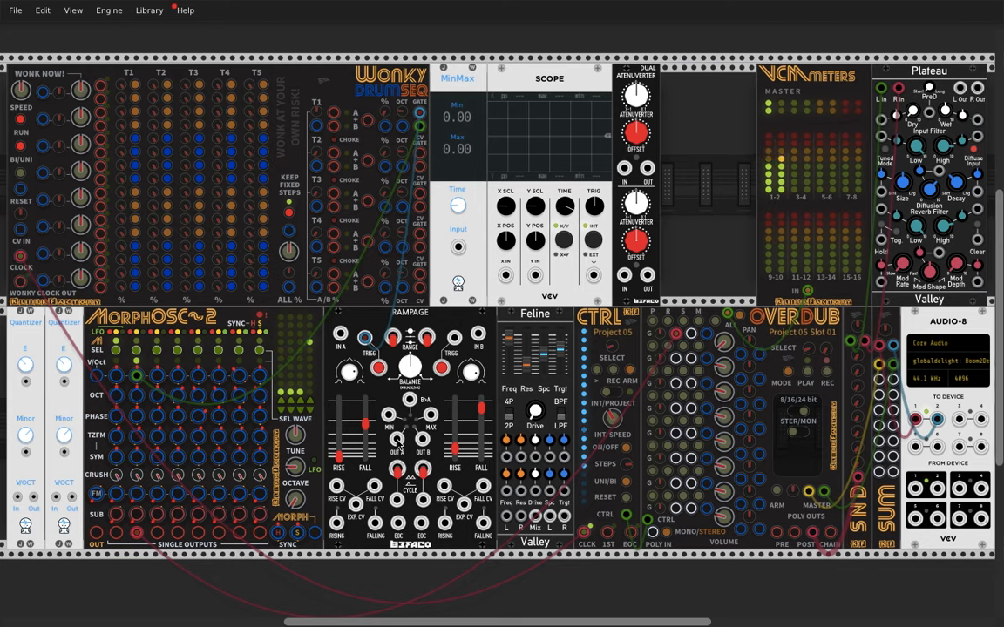
left_click_drag(396, 440, 739, 353)
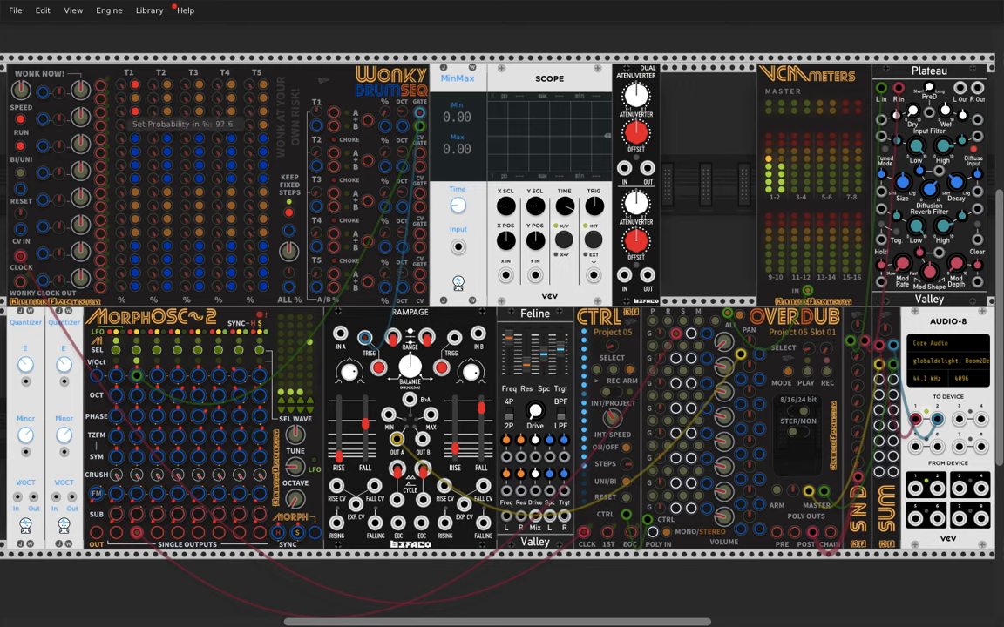
- Adjust the probability of track T1's third step and the octave spread of its CV output
mouse_move(135, 111)
left_mouse_down()
mouse_move(135, 122)
mouse_move(119, 114)
left_mouse_up()
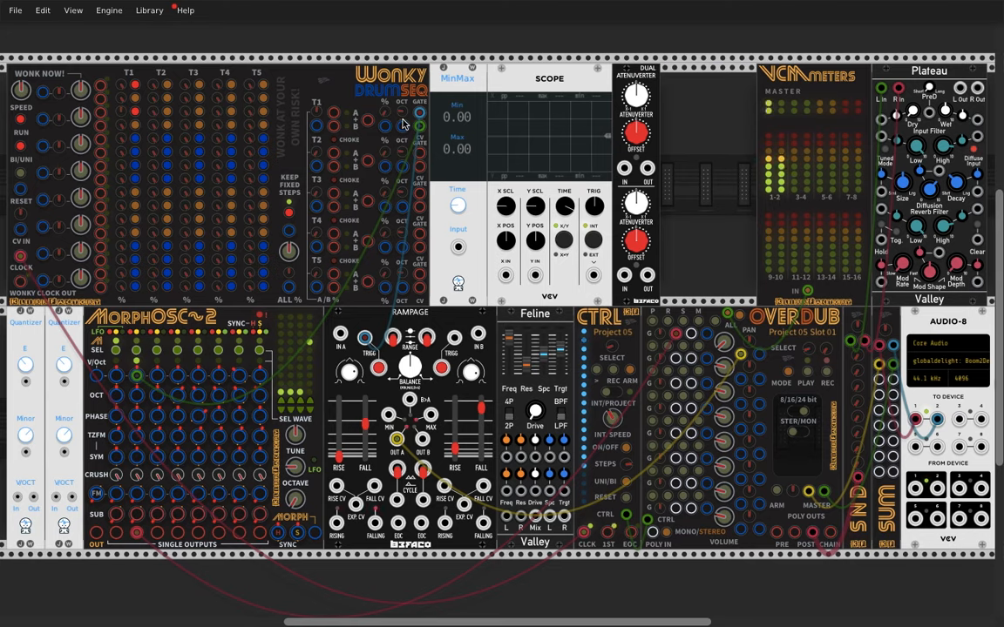
mouse_move(403, 124)
left_mouse_down()
mouse_move(404, 116)
mouse_move(403, 130)
left_mouse_up()
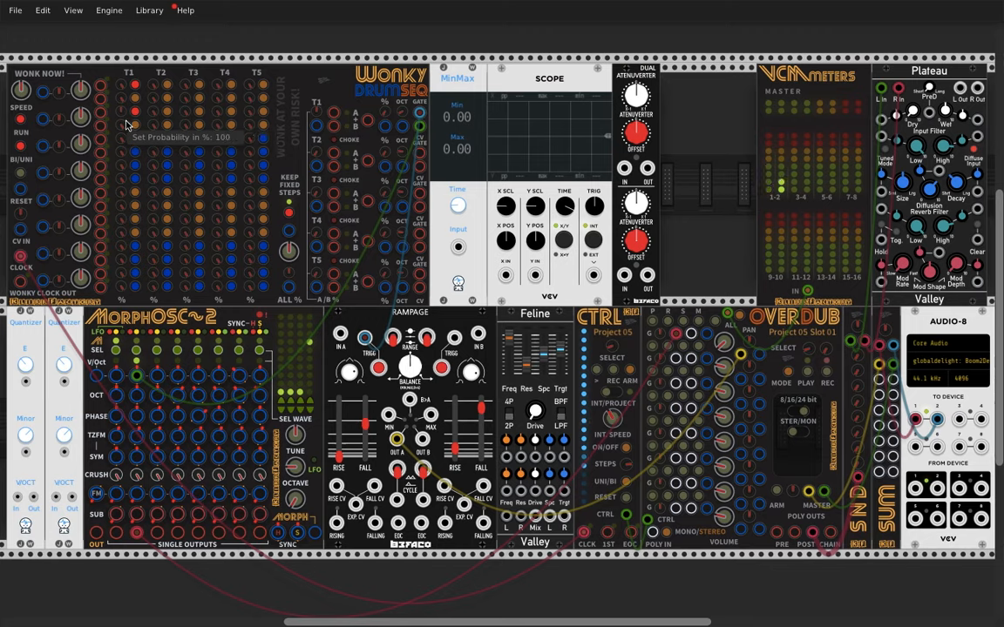
left_click_drag(122, 117, 122, 134)
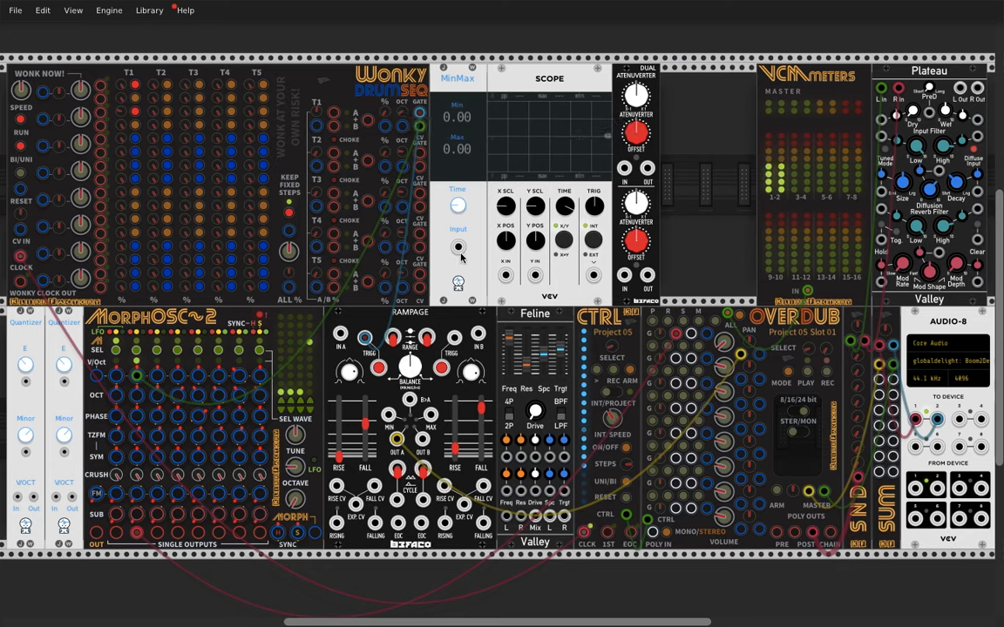
- Connect track T1's CV output to the MinMax input and adjust the MinMax time
left_click_drag(459, 250, 419, 128)
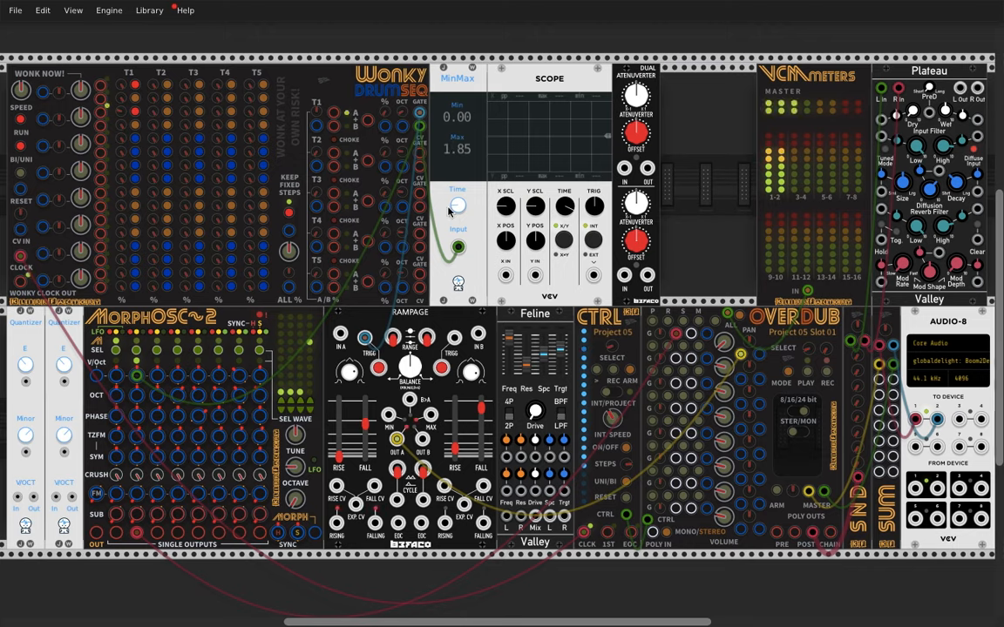
left_click_drag(453, 208, 453, 203)
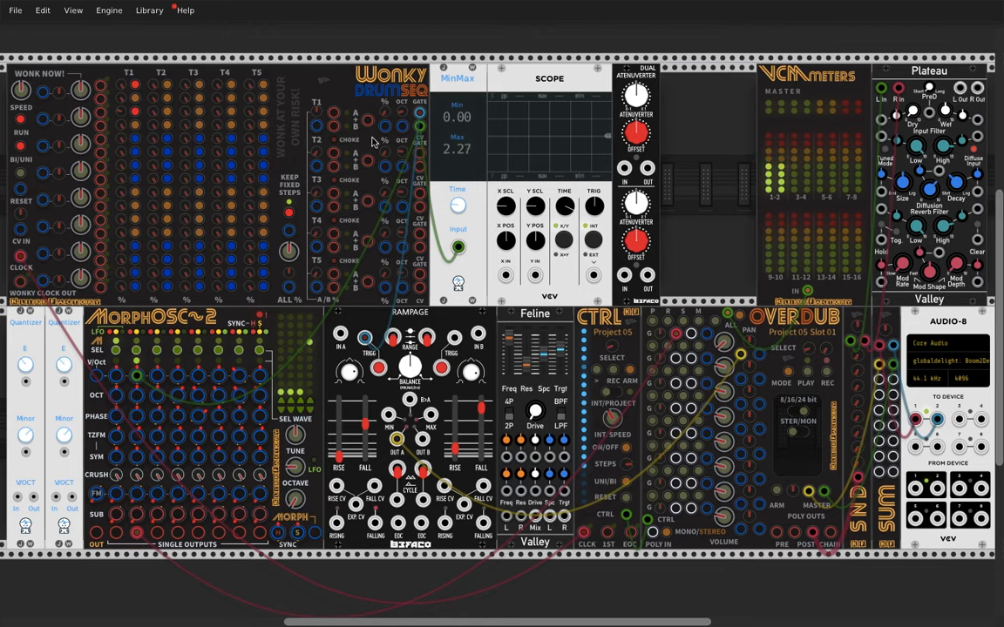
- Extend track T1's pattern with more steps and adjusted probabilities, and route its CV through the E Minor Quantizer to MorphOSC's second V/Oct input
left_click(136, 139)
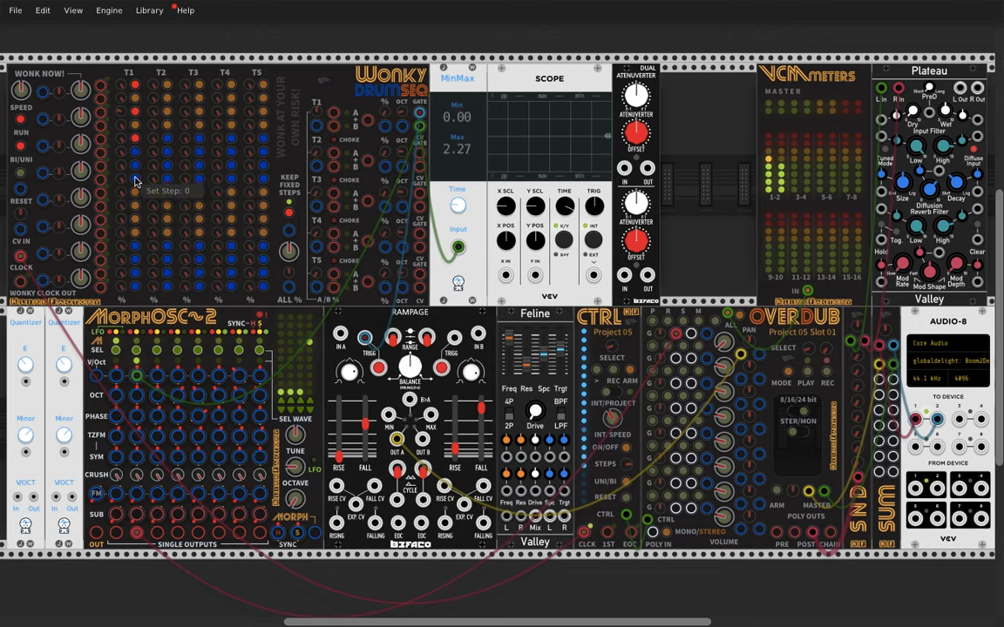
left_click_drag(120, 138, 121, 213)
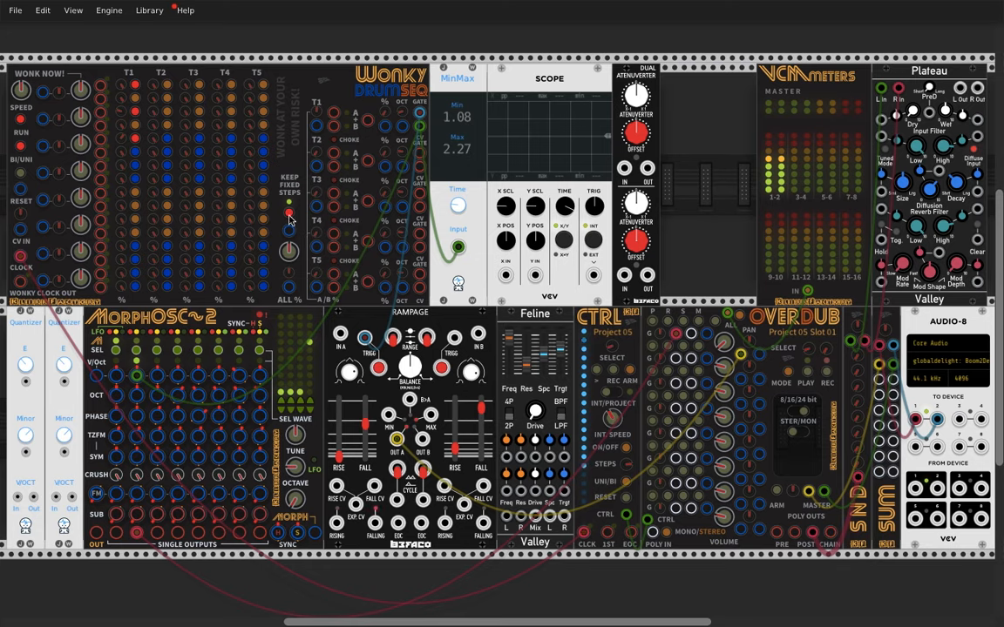
mouse_move(136, 380)
left_mouse_down()
mouse_move(60, 463)
mouse_move(72, 405)
mouse_move(56, 497)
mouse_move(136, 376)
left_mouse_up()
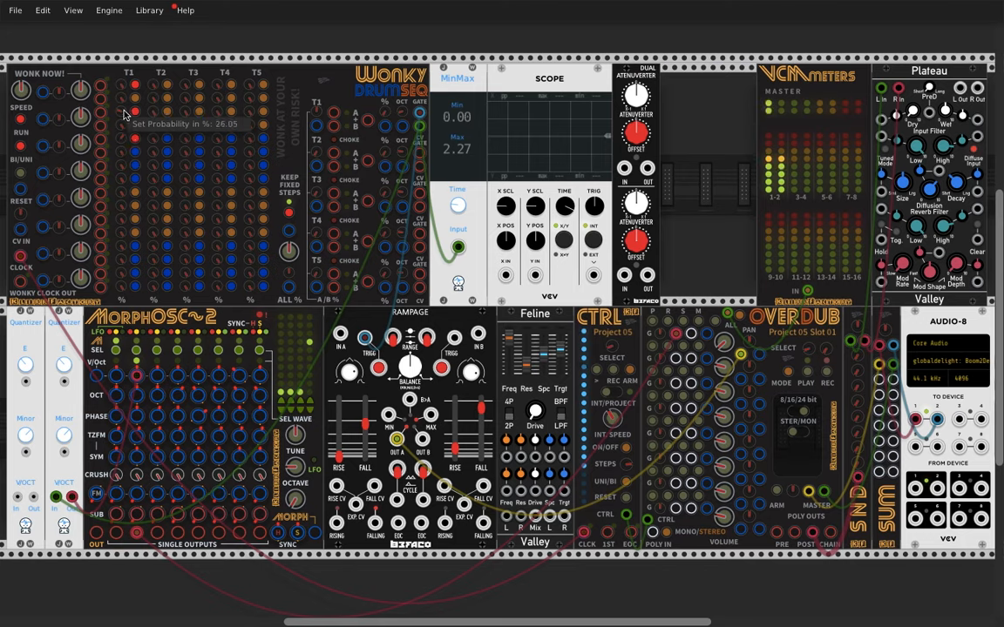
left_click_drag(122, 115, 123, 115)
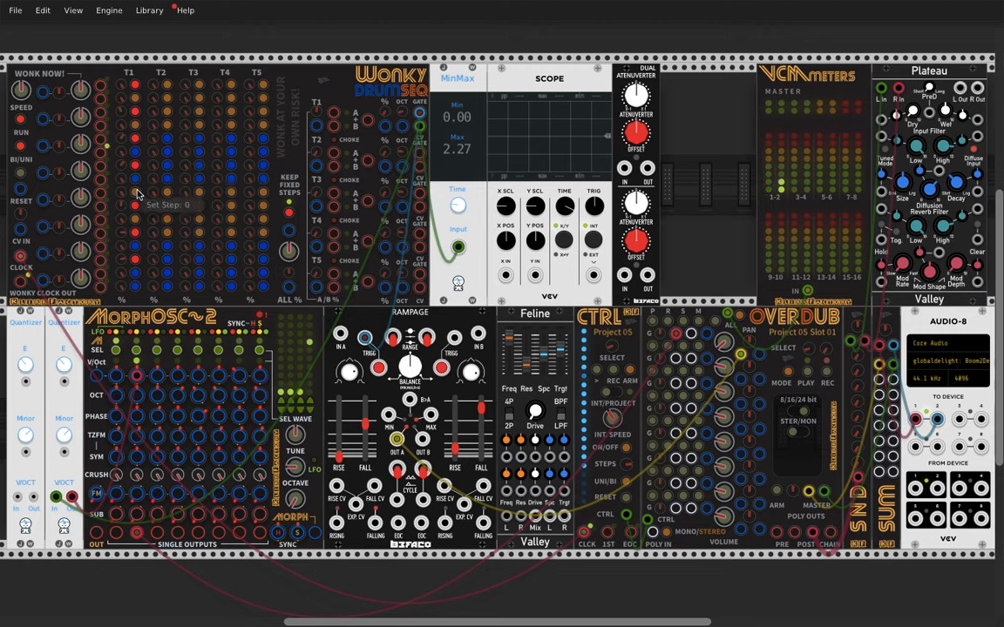
left_click(136, 262)
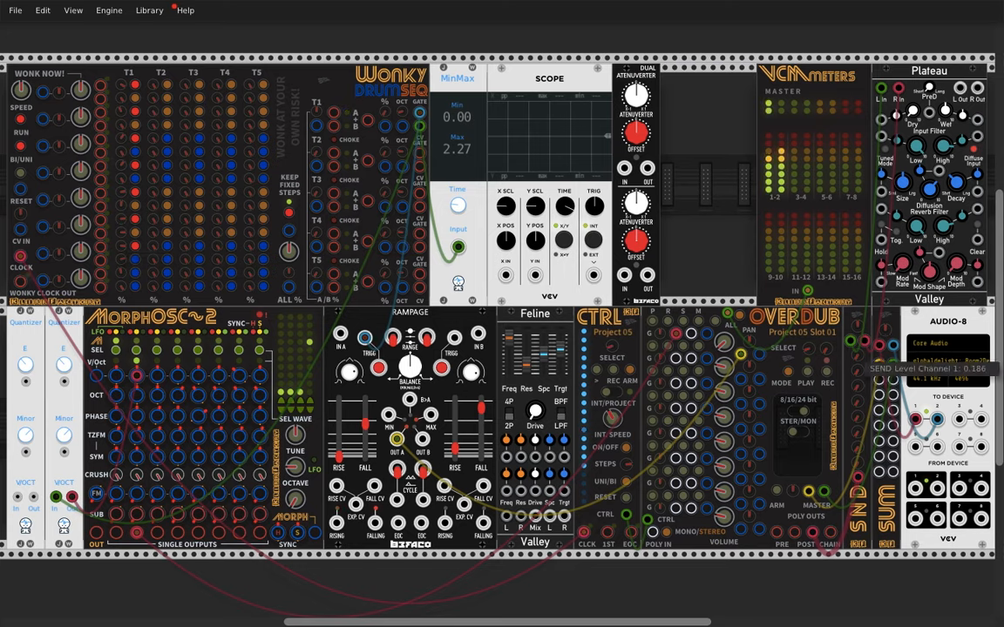
- Adjust the channel 1 send level and patch Plateau's left and right outputs into OverDub channel 8
left_click_drag(868, 362, 868, 357)
mouse_move(961, 90)
left_mouse_down()
mouse_move(699, 511)
mouse_move(677, 512)
mouse_move(883, 249)
mouse_move(977, 88)
left_mouse_up()
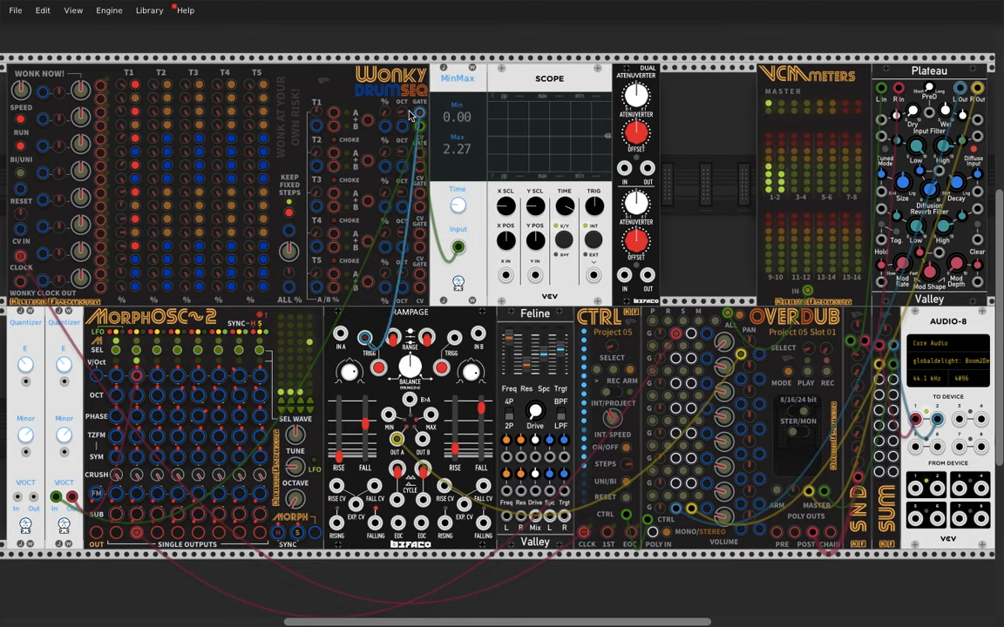
- Set the octave spread of track T1's CV output to about 2.47 octaves
left_click_drag(402, 113, 401, 42)
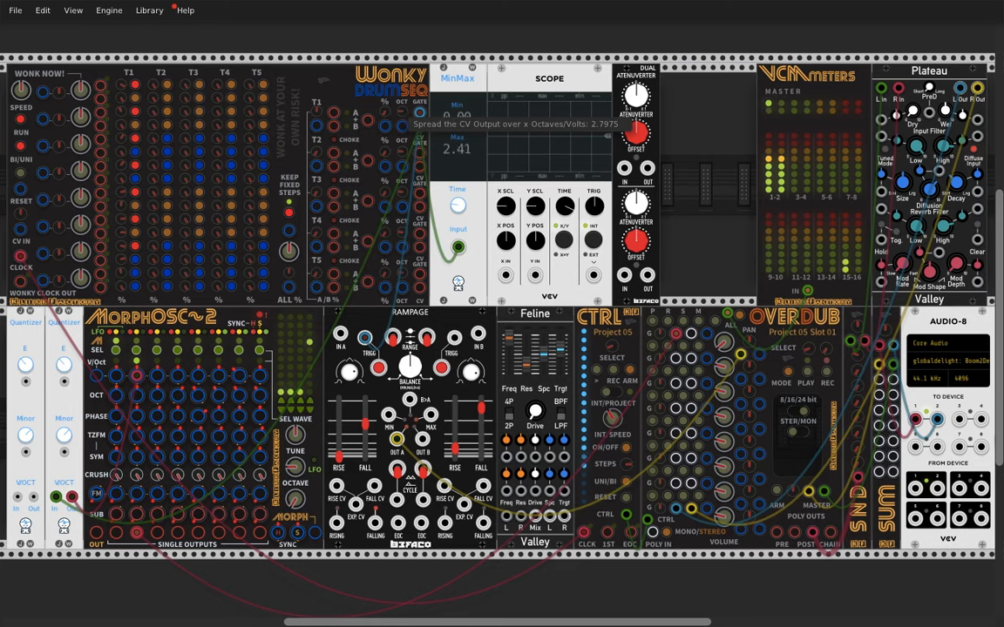
left_click_drag(419, 113, 419, 62)
left_click_drag(401, 113, 401, 157)
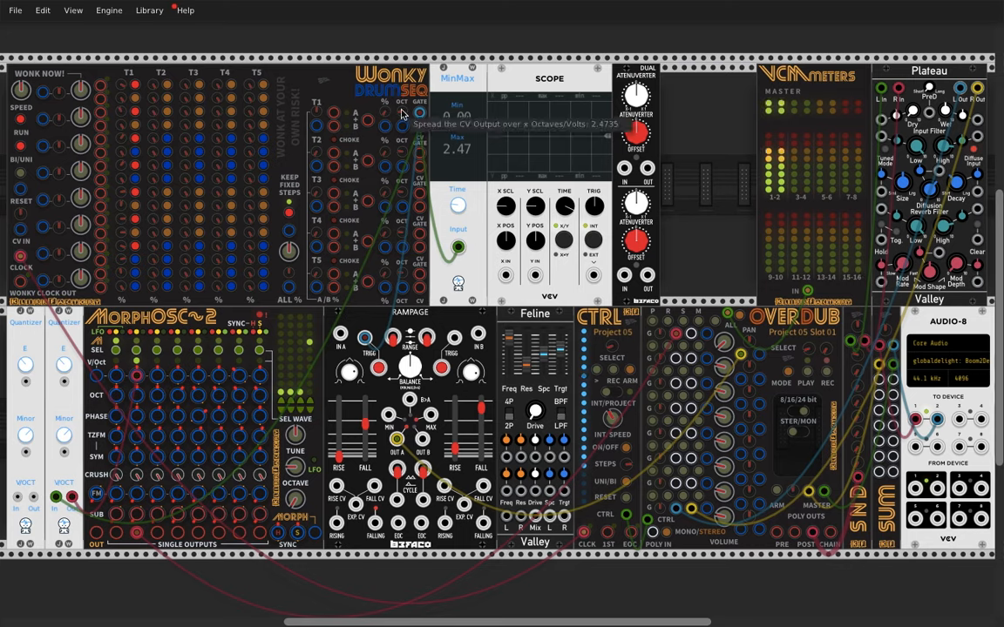
- Vary the probability for track T1's CV output to be randomized, lowering it and raising it again
left_click_drag(384, 116, 384, 90)
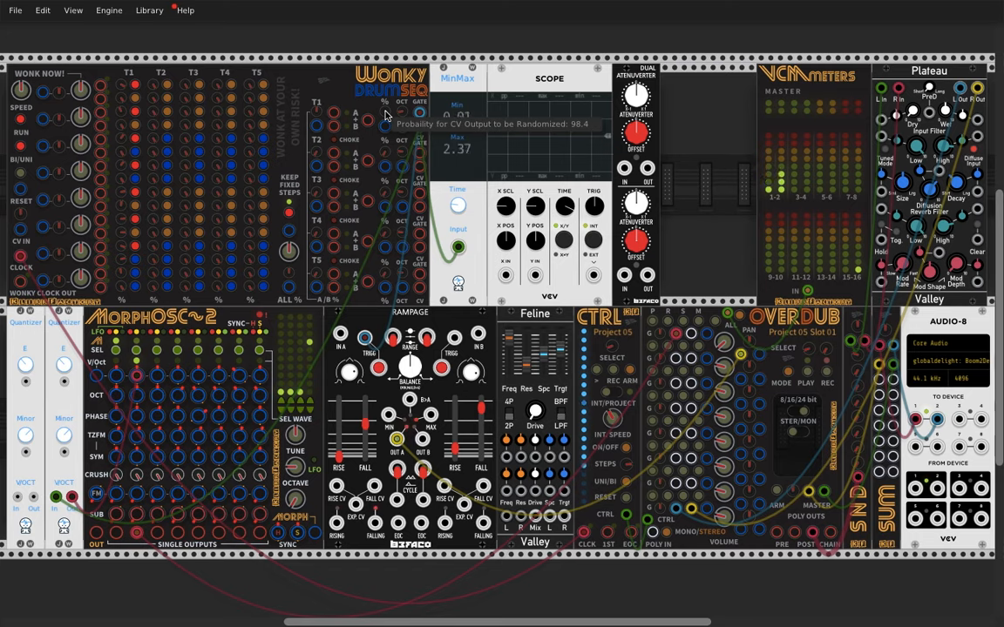
left_click_drag(384, 114, 384, 181)
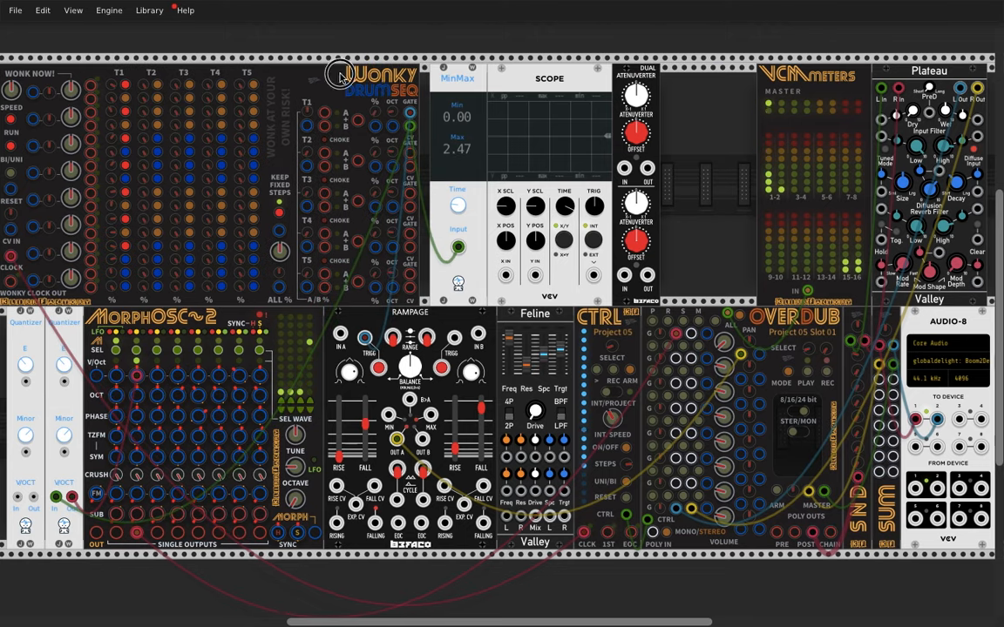
left_click_drag(384, 111, 383, 67)
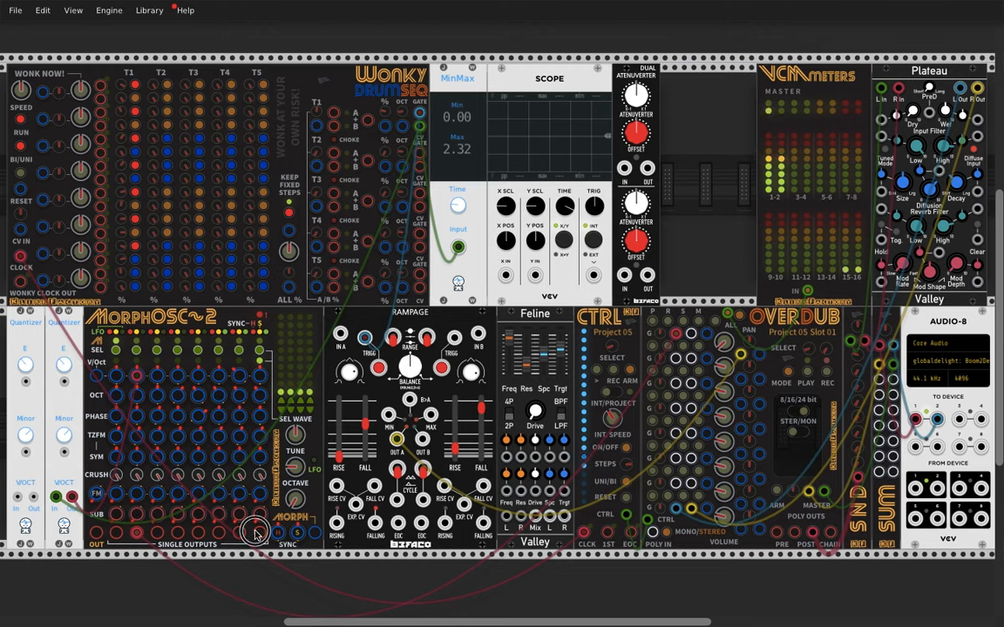
- Patch MorphOSC's eighth output through the Dual Atenuverter's first channel into T1's octave CV input, and into the Scope's X input
left_click_drag(260, 534, 403, 127)
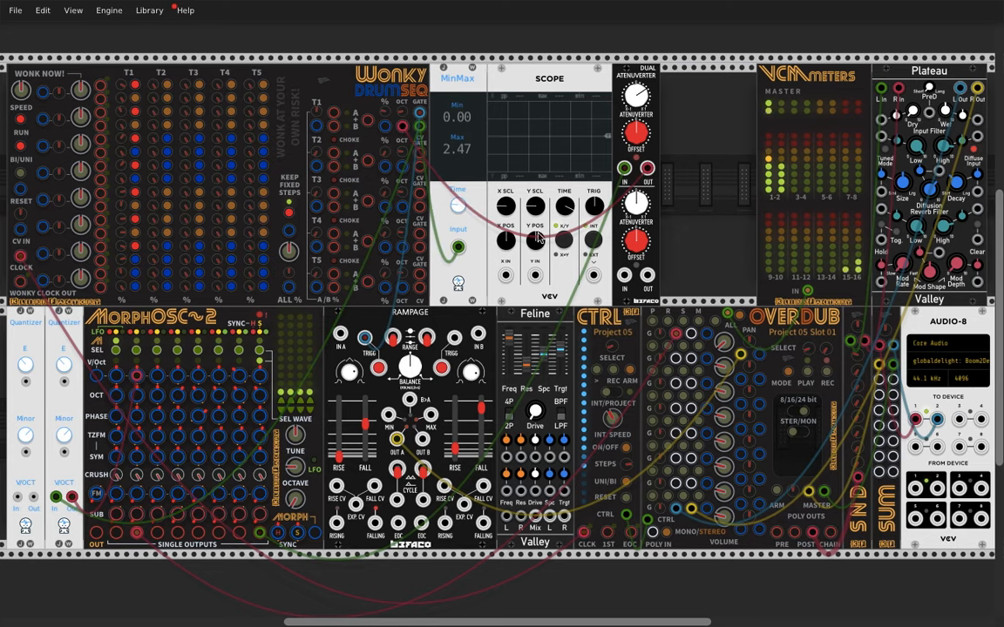
left_click_drag(506, 276, 259, 533)
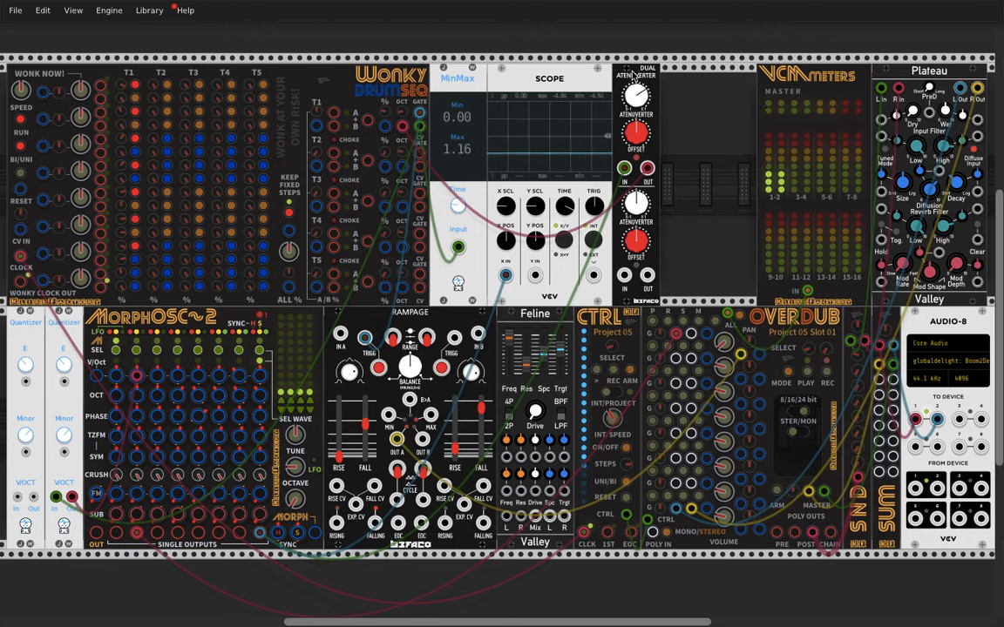
- Duplicate the Dual Atenuverter and patch the copy's first output to MorphOSC's sixth V/Oct input
key("ctrl+d")
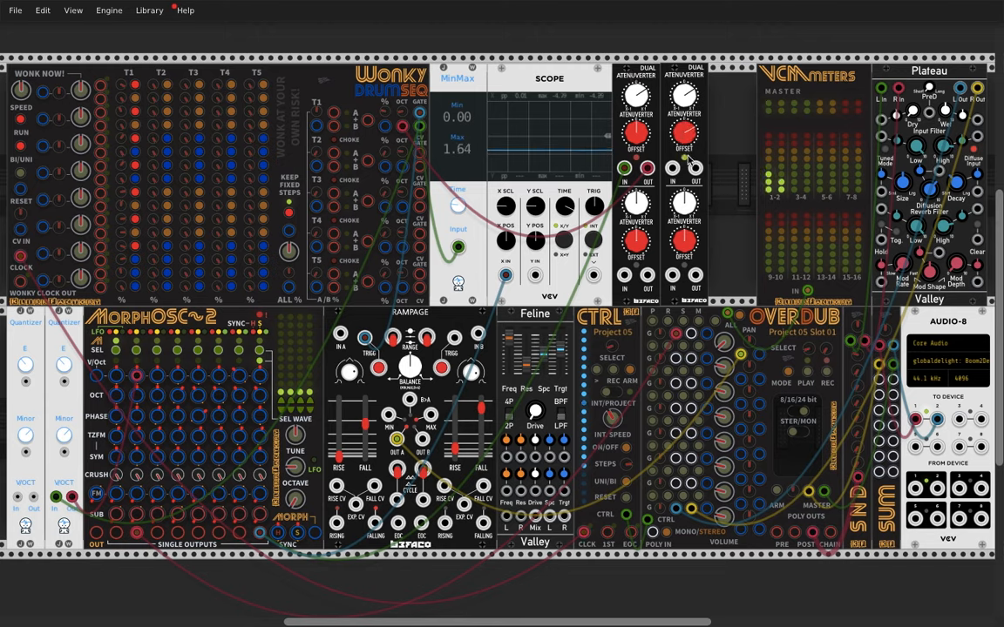
left_click_drag(695, 169, 217, 378)
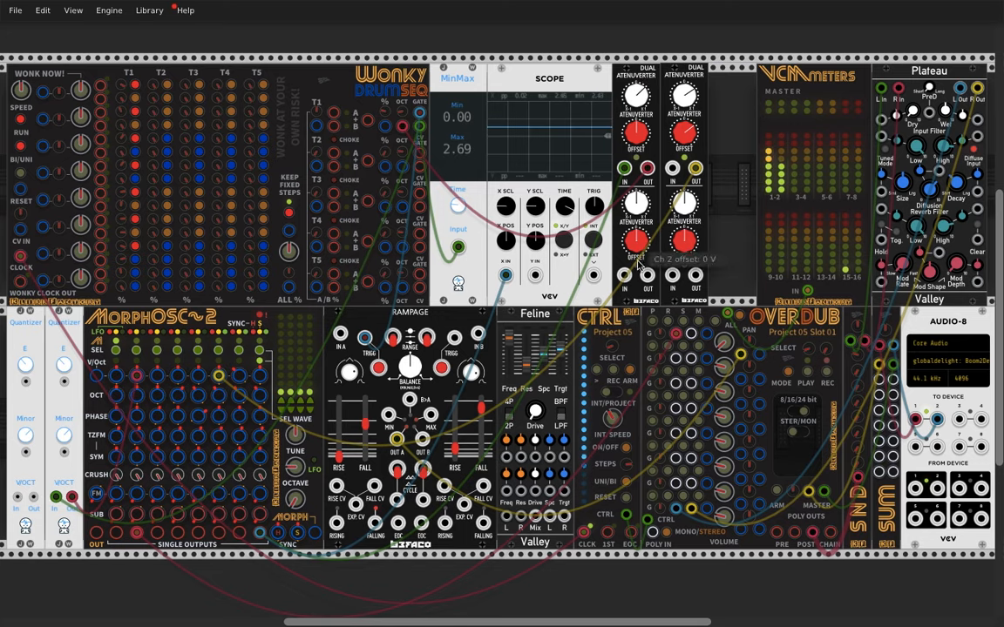
- Connect MorphOSC's seventh output to the original Dual Atenuverter's second input and to the Scope's Y input
left_click_drag(624, 275, 260, 521)
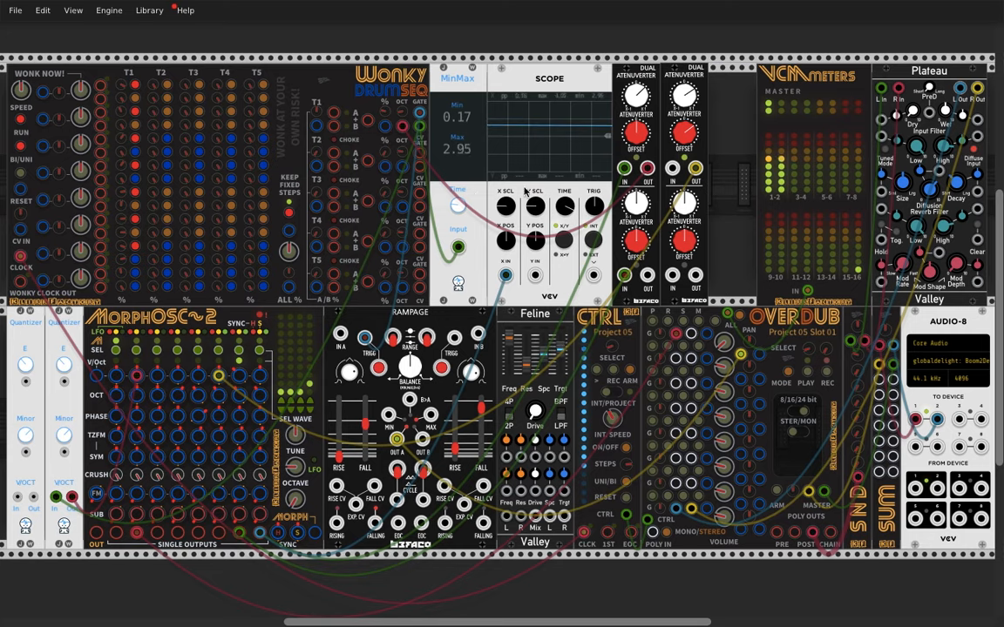
left_click_drag(535, 275, 240, 533)
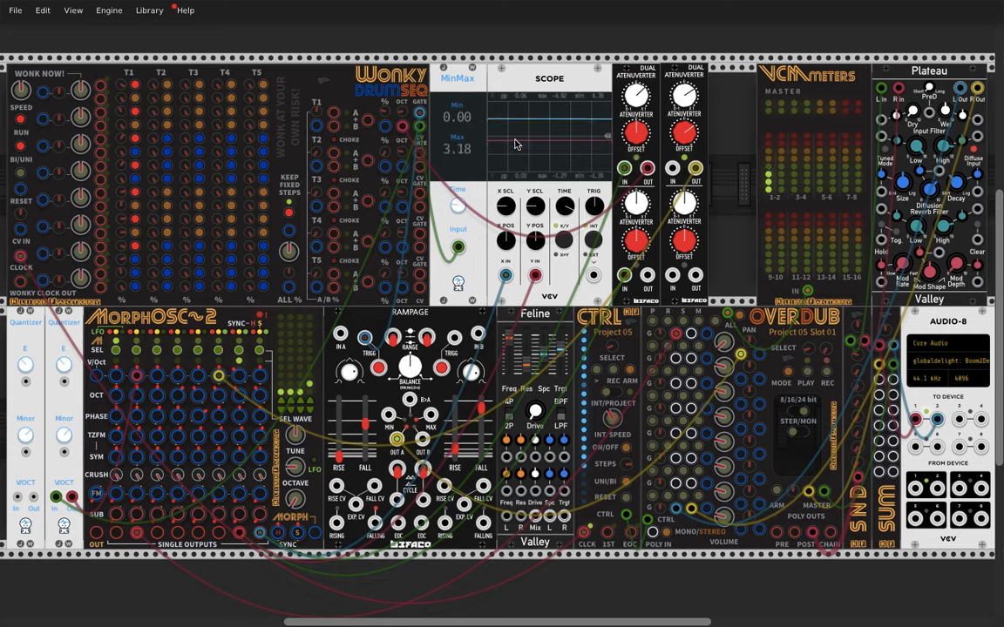
- Reset the copied Dual Atenuverter's first attenuation, reconnect its first output to MorphOSC's sixth V/Oct input, and adjust its channel 1 offset
double_click(684, 95)
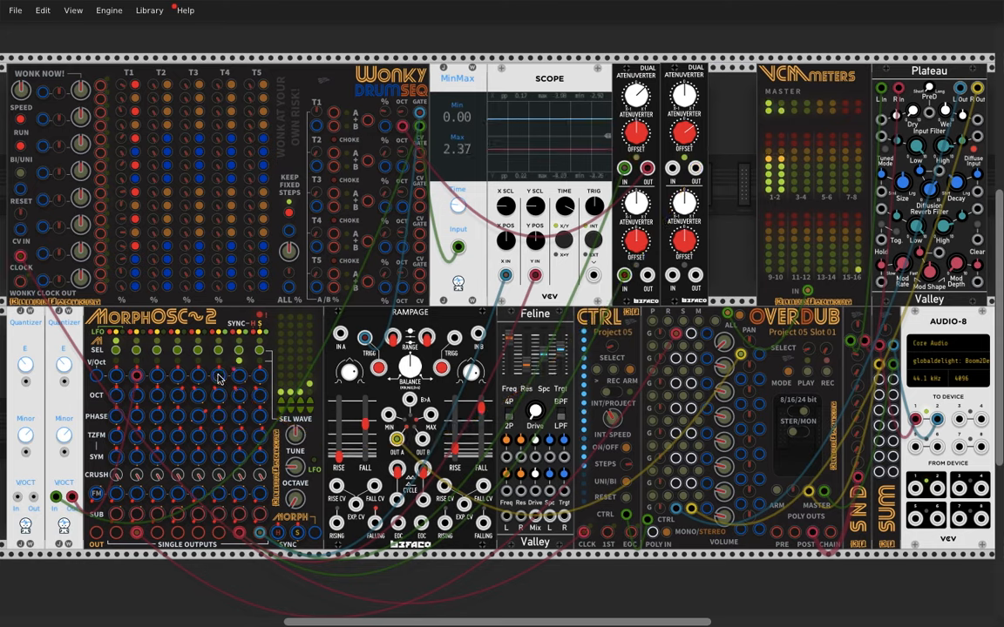
left_click_drag(218, 377, 685, 211)
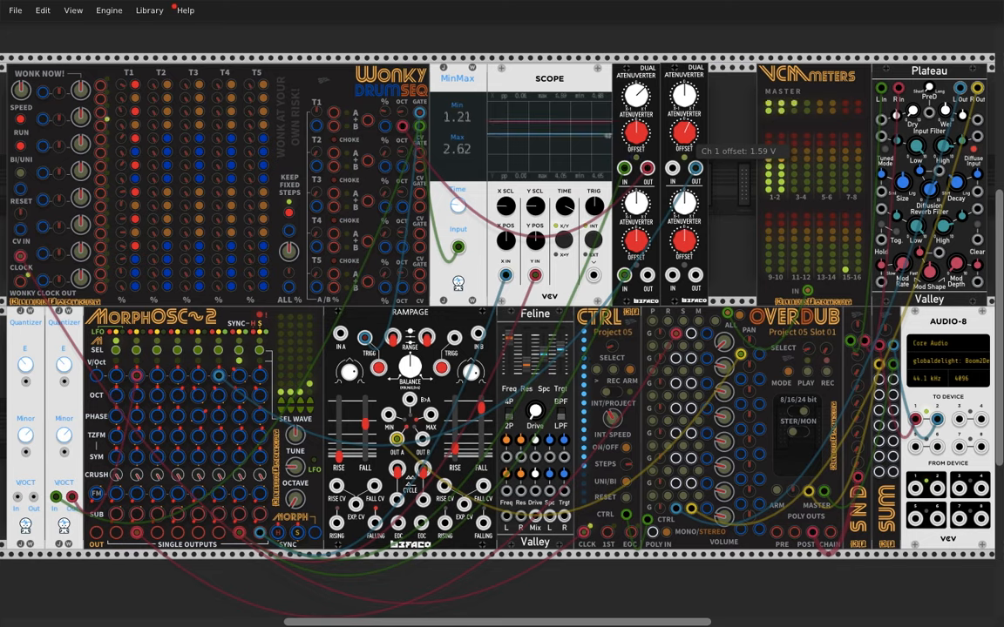
left_click_drag(685, 133, 685, 144)
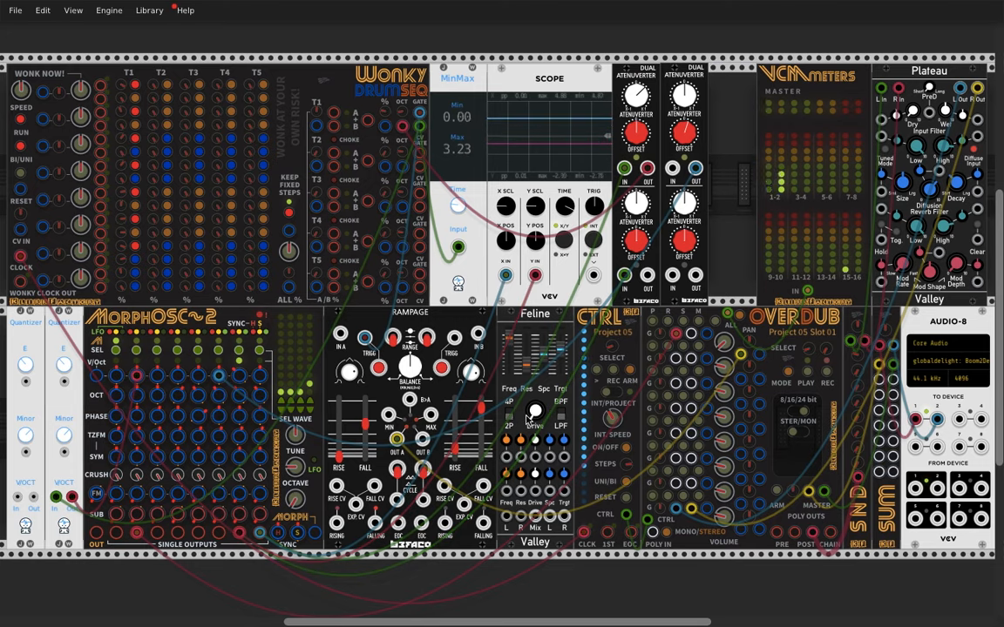
- Patch the original Dual Atenuverter's second output to track T1's CV randomization probability input
left_click_drag(648, 275, 384, 127)
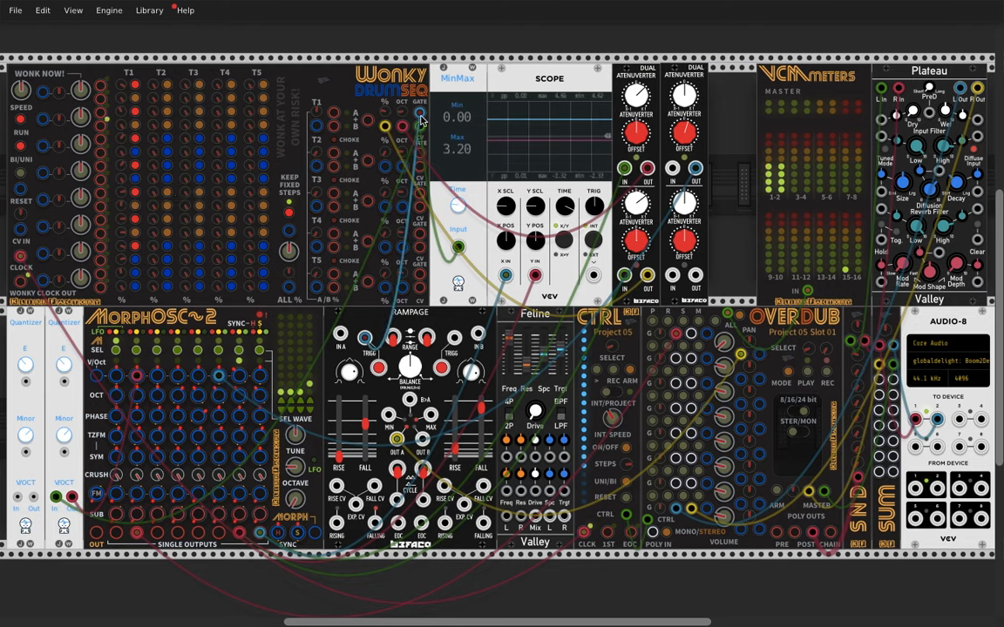
- Move the Rampage trigger cable from track T1's gate output to its A output, and adjust the probability for all active steps
left_click_drag(420, 119, 338, 113)
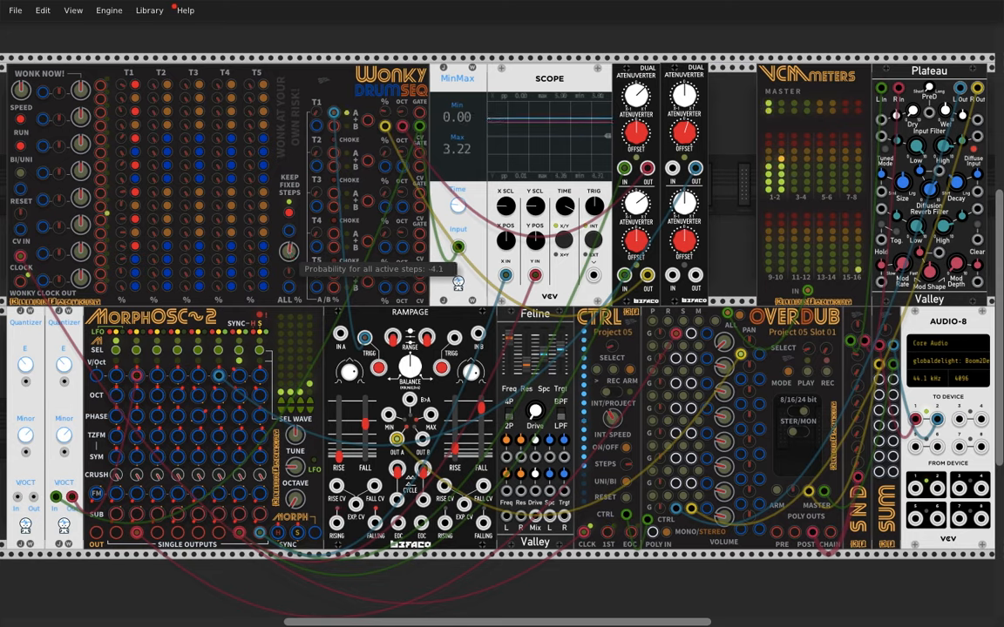
left_click_drag(289, 252, 290, 252)
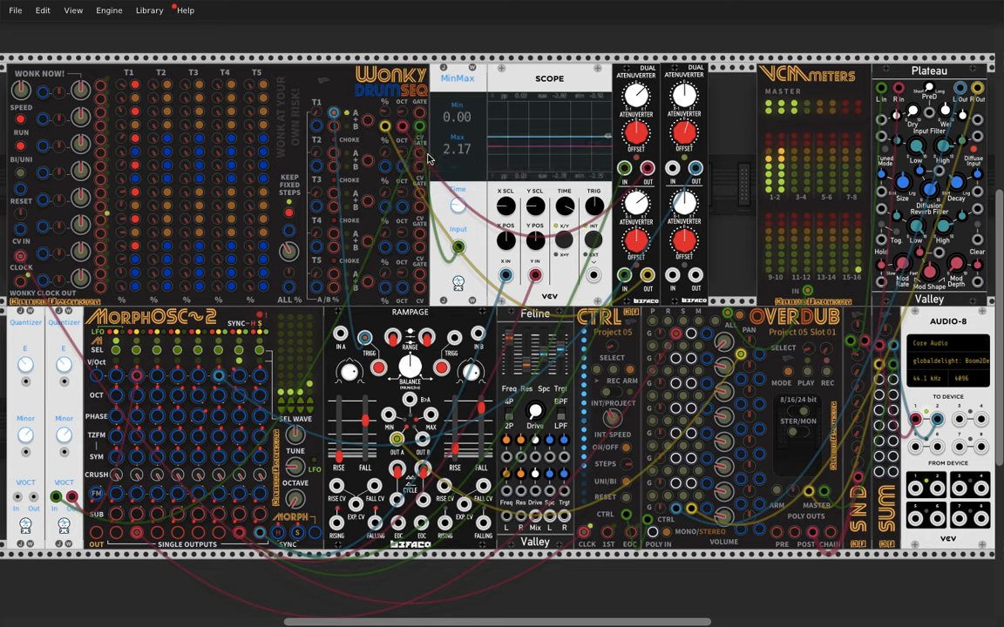
- Patch track T2's CV output to MorphOSC's third V/Oct input and that oscillator's output into OverDub channel 2
left_click_drag(419, 166, 157, 377)
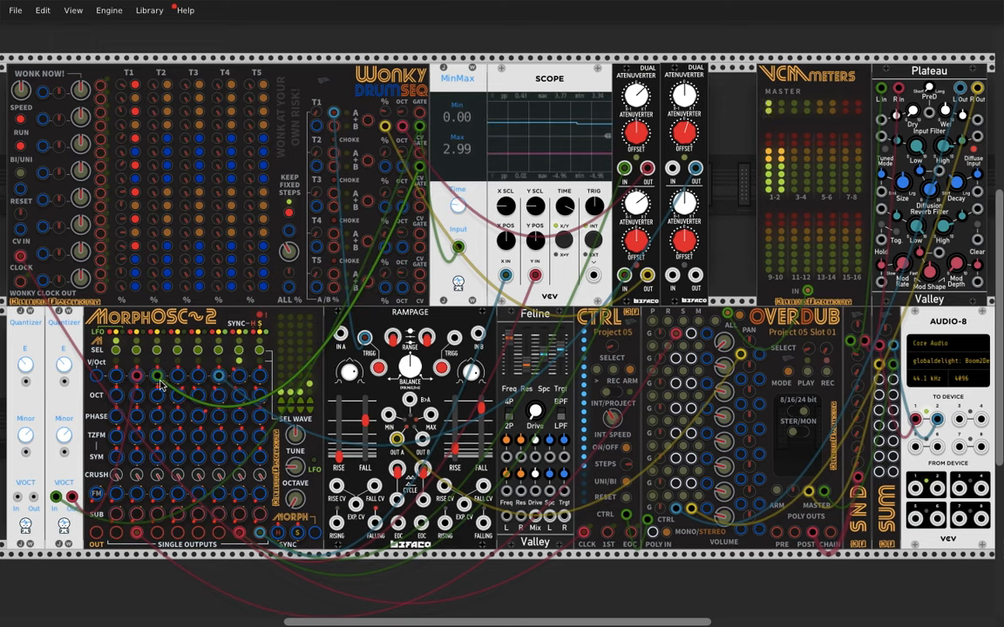
left_click_drag(157, 533, 678, 359)
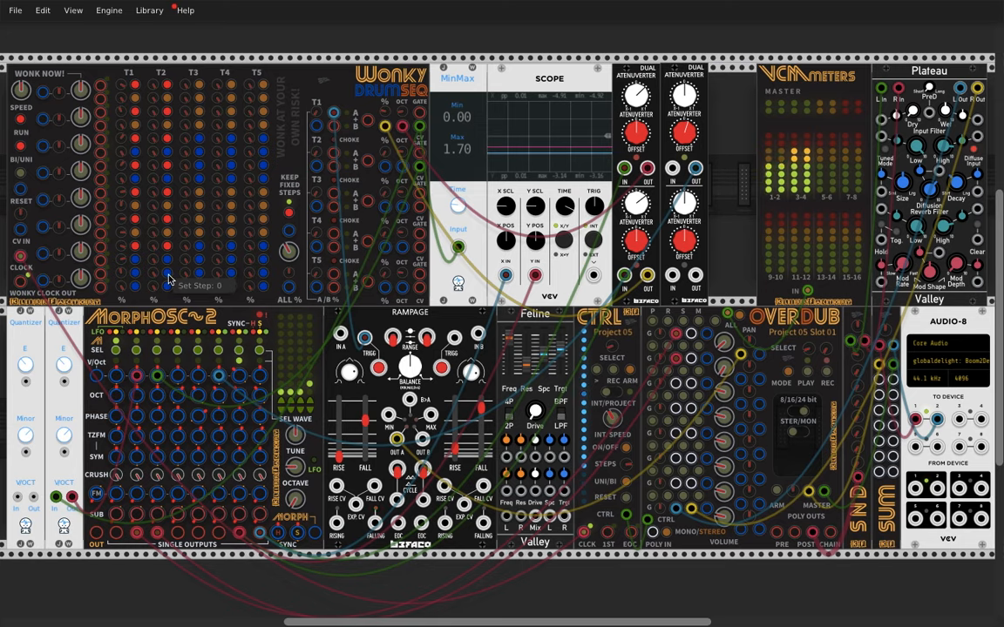
- Route T2's CV through the first quantizer to MorphOSC's third V/Oct input, and adjust T2's step probabilities and OverDub channel 2's volume
mouse_move(156, 376)
left_mouse_down()
mouse_move(41, 454)
mouse_move(17, 496)
mouse_move(61, 475)
mouse_move(117, 490)
mouse_move(160, 380)
left_mouse_up()
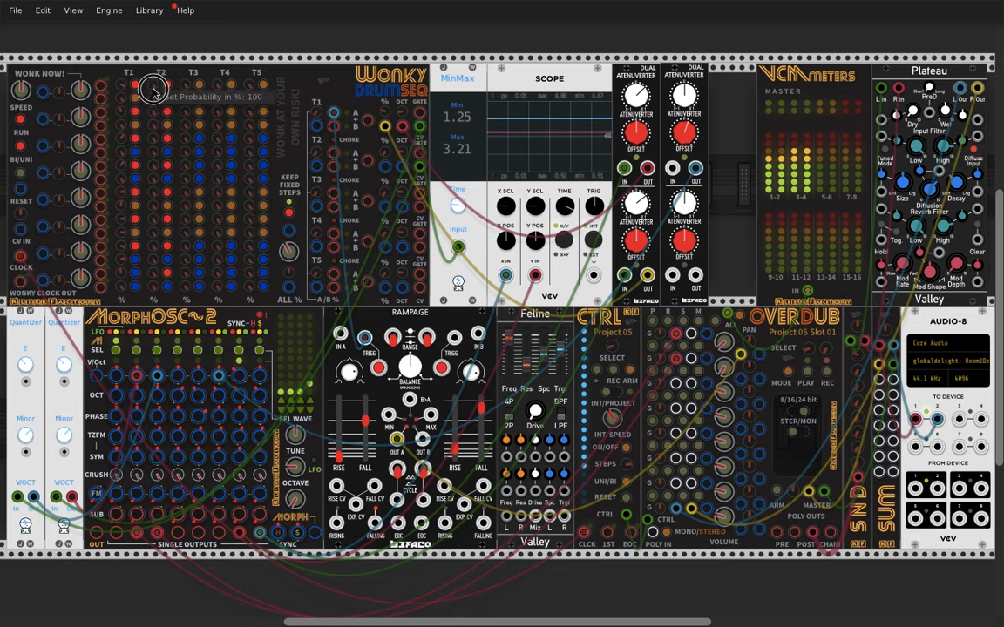
left_click_drag(157, 115, 151, 169)
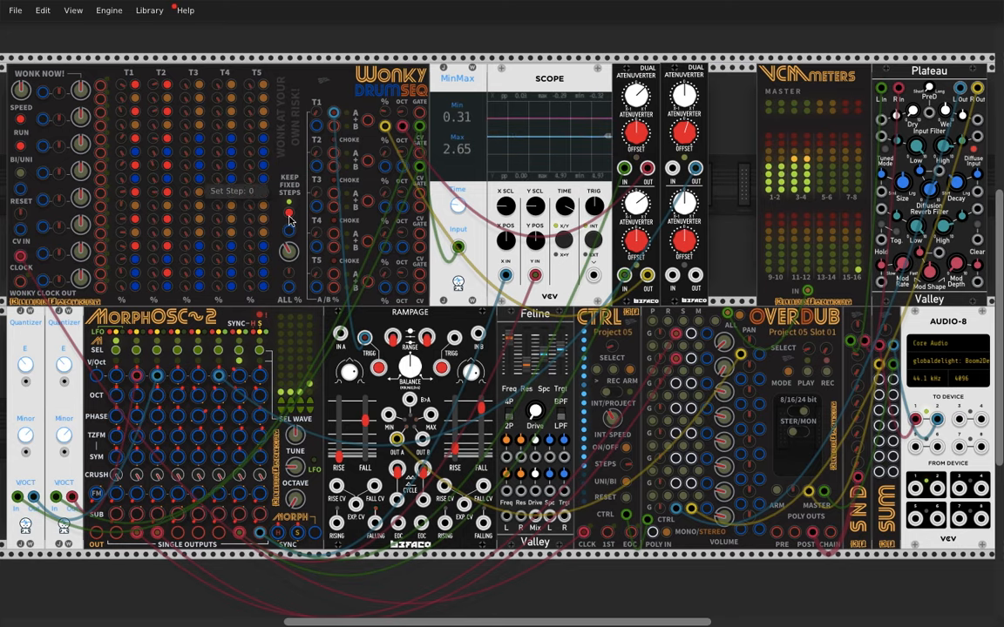
left_click_drag(727, 368, 727, 346)
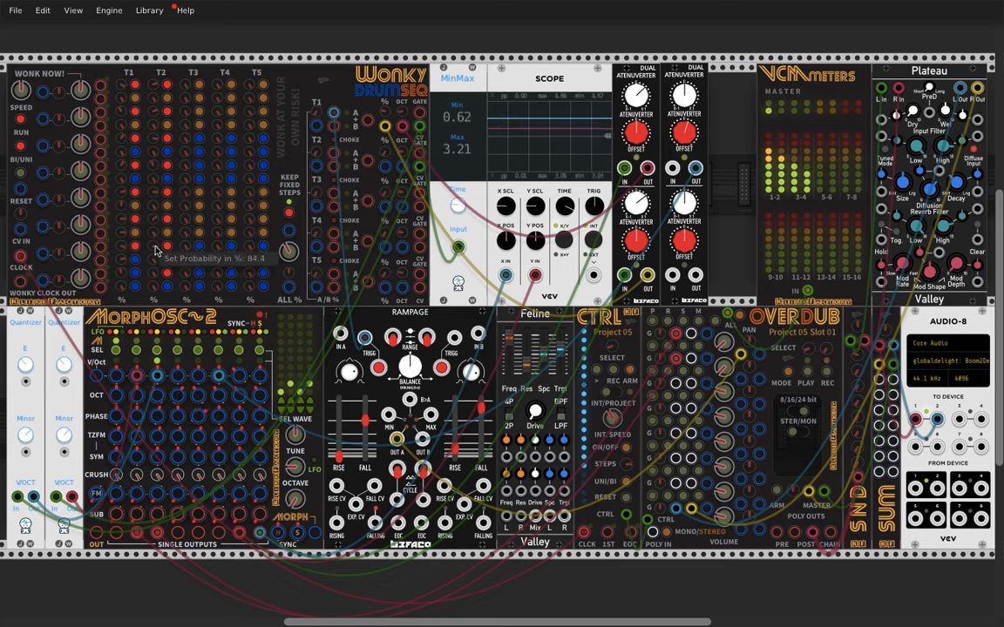
left_click_drag(156, 251, 159, 274)
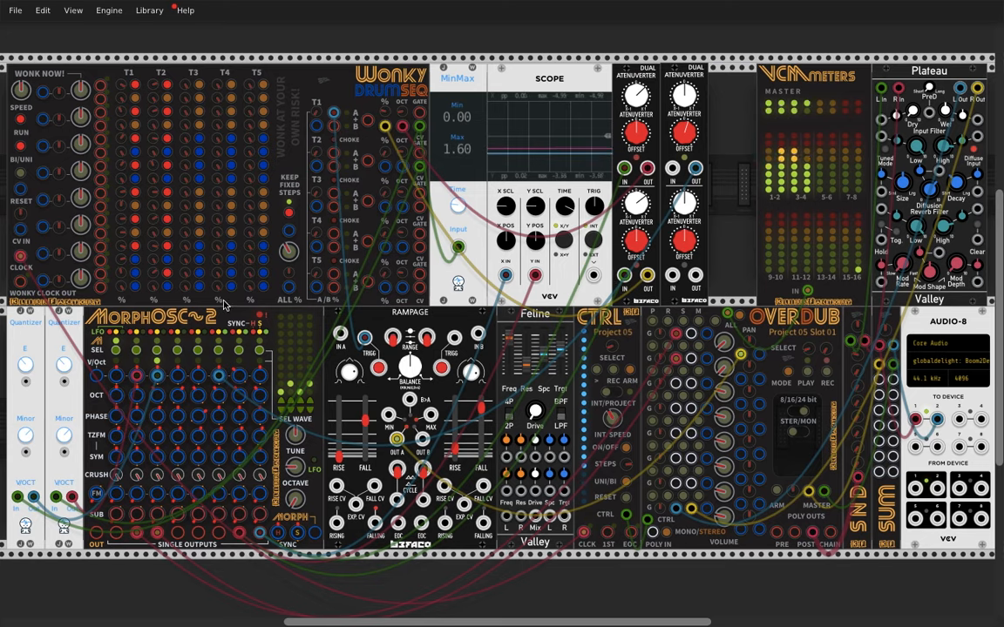
left_click_drag(419, 155, 454, 338)
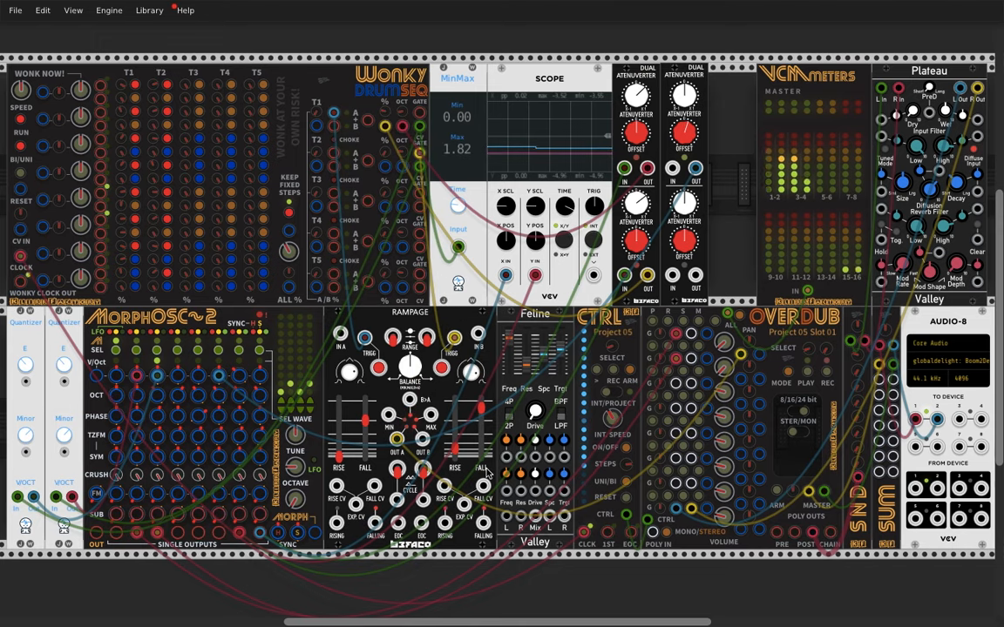
left_click_drag(423, 440, 735, 384)
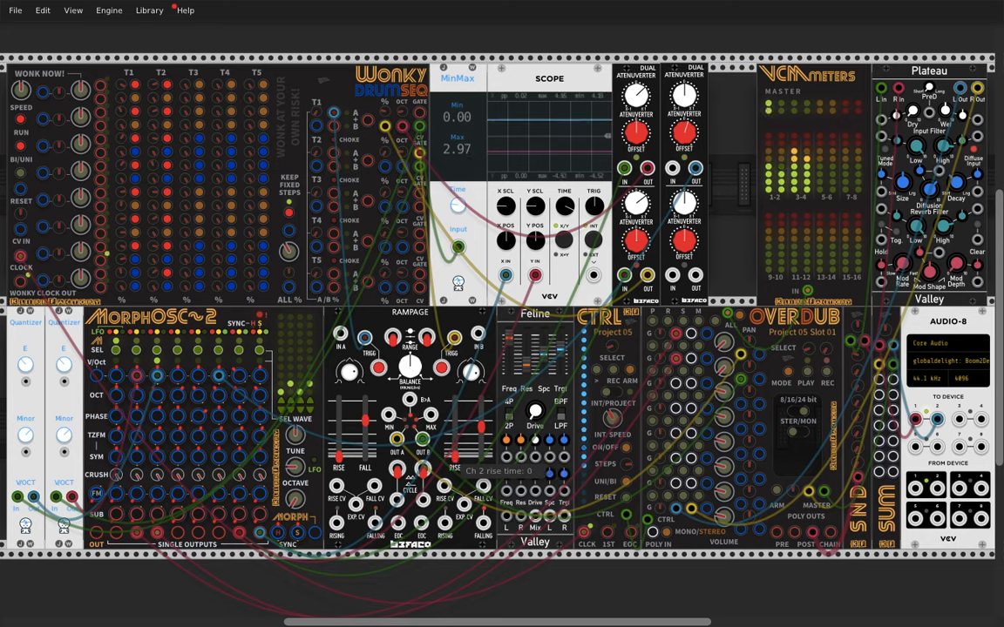
left_click_drag(481, 427, 480, 421)
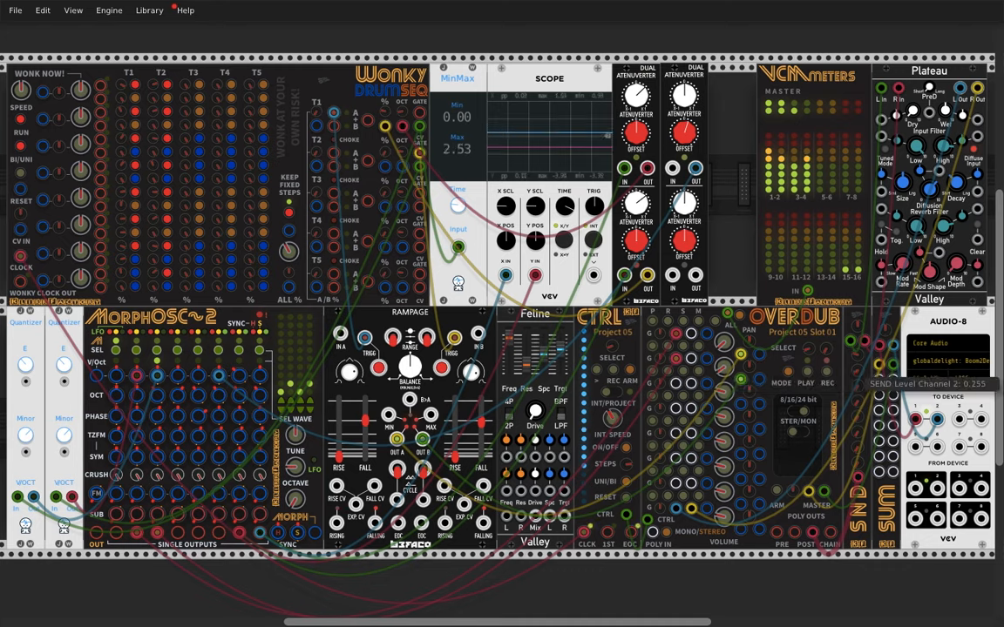
left_click_drag(856, 368, 857, 367)
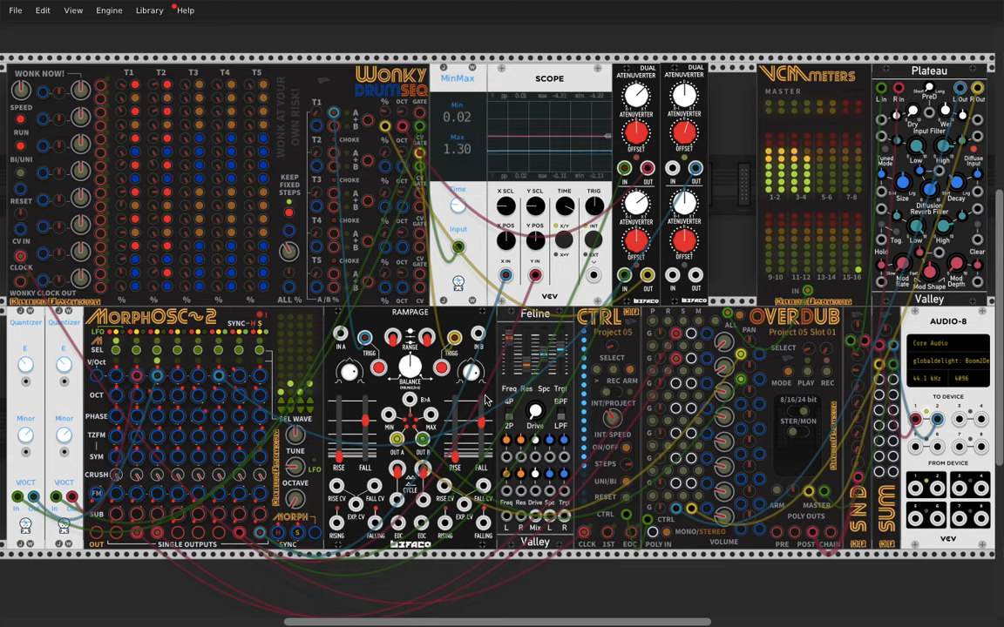
left_click_drag(366, 421, 365, 427)
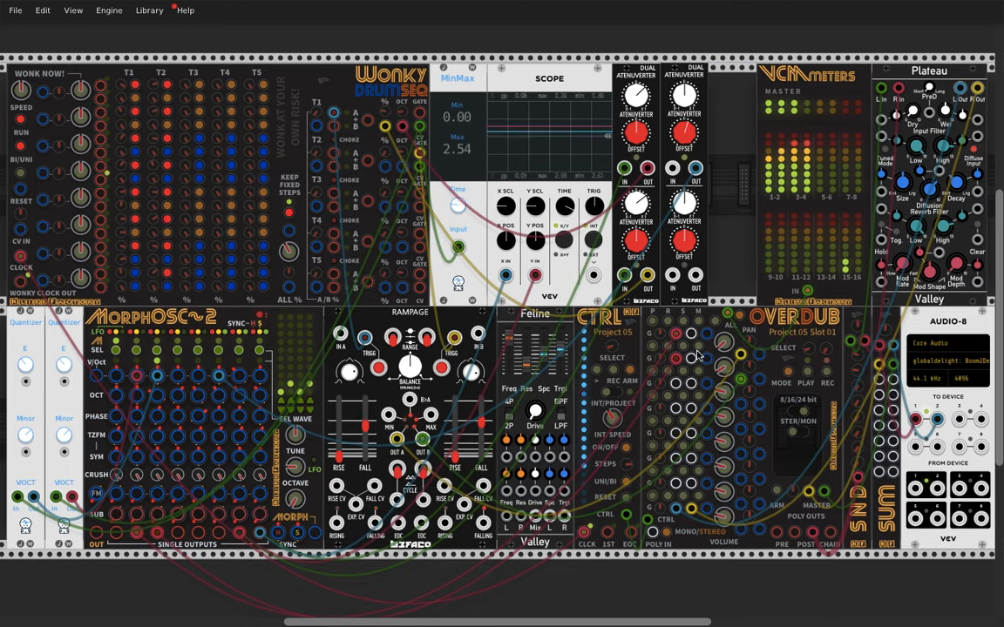
left_click_drag(722, 342, 712, 344)
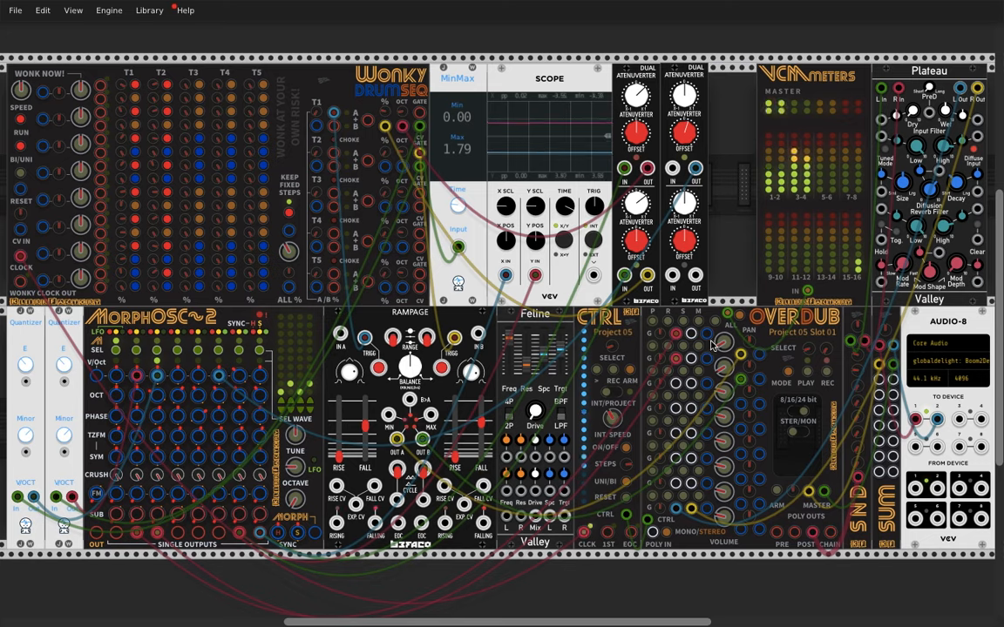
- Raise the probability for track T2's CV output to be randomized
mouse_move(363, 453)
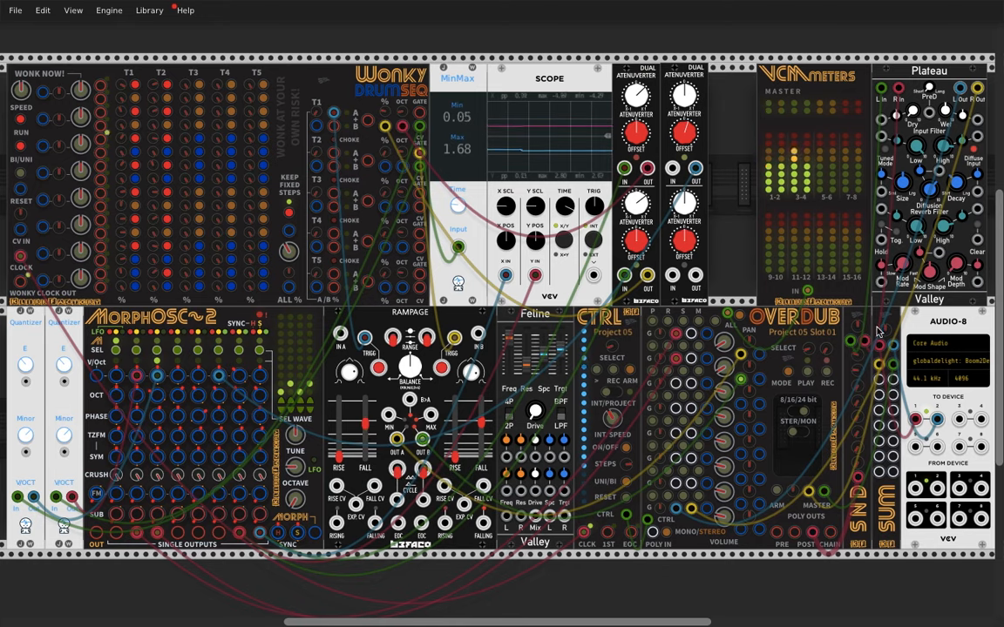
mouse_move(858, 351)
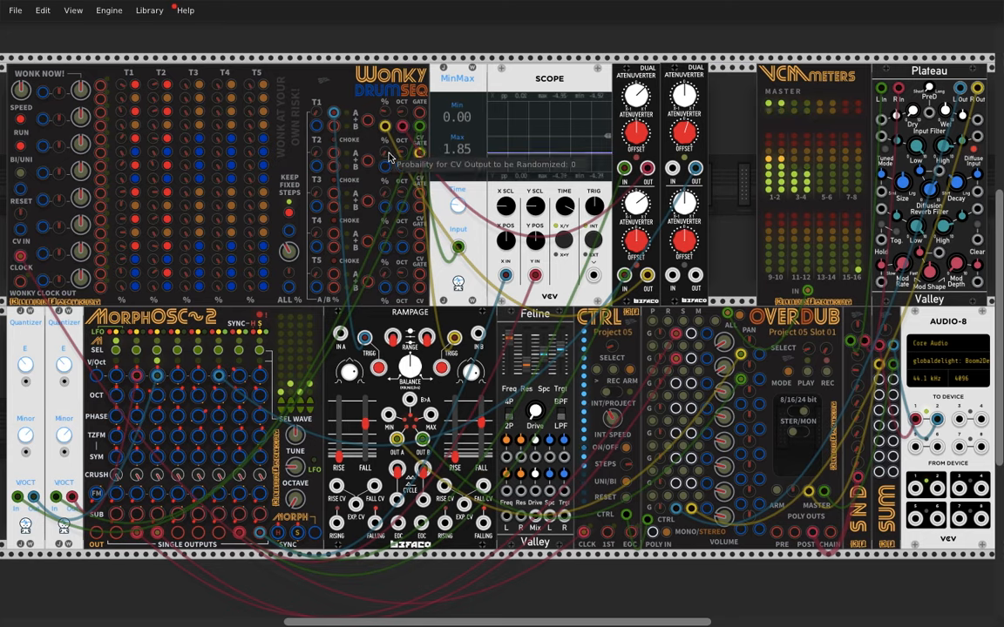
left_click_drag(389, 156, 390, 121)
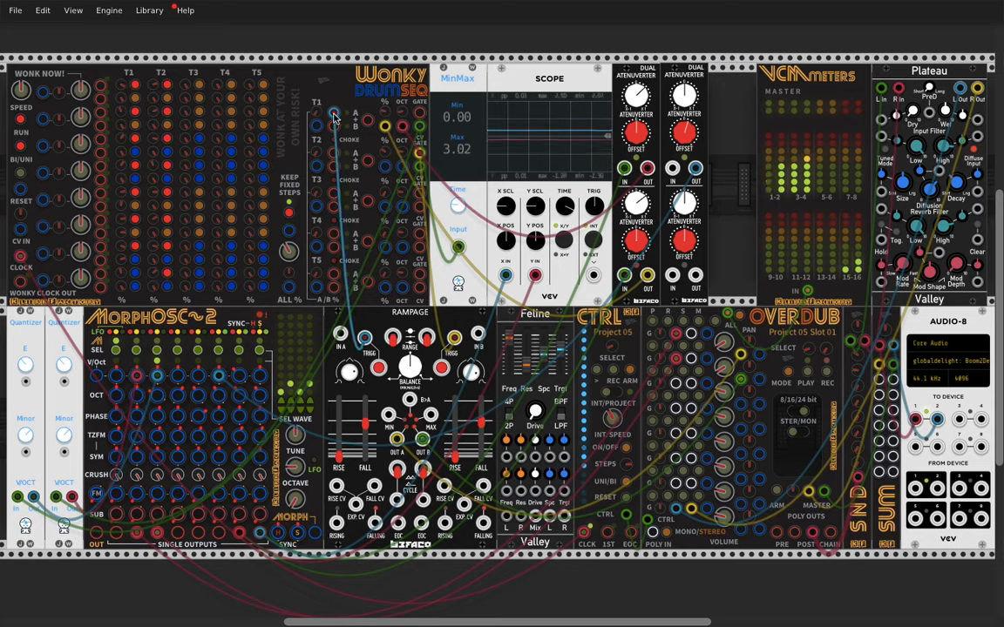
left_click_drag(336, 113, 418, 110)
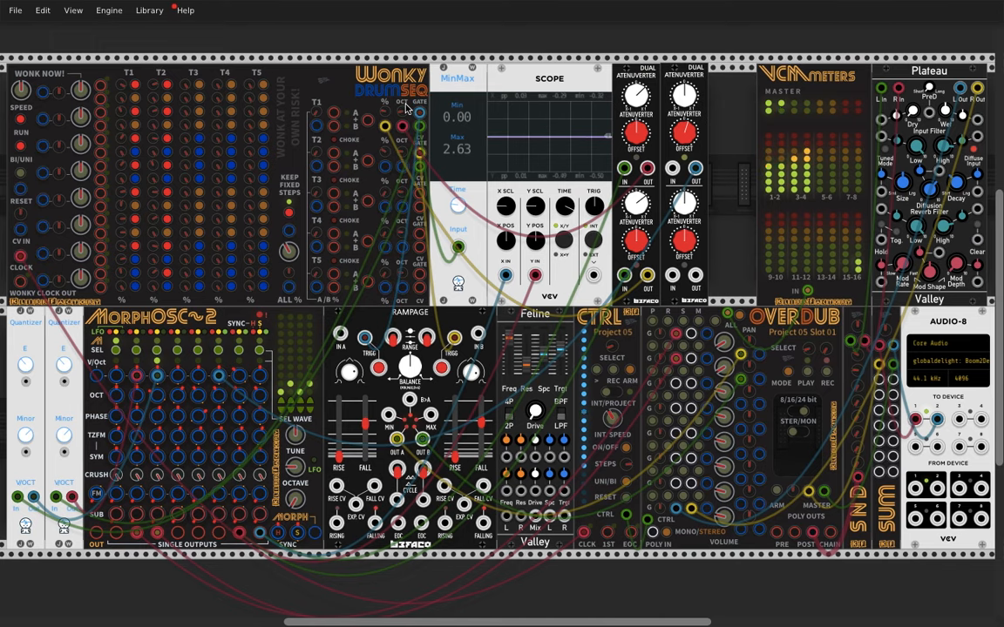
mouse_move(400, 113)
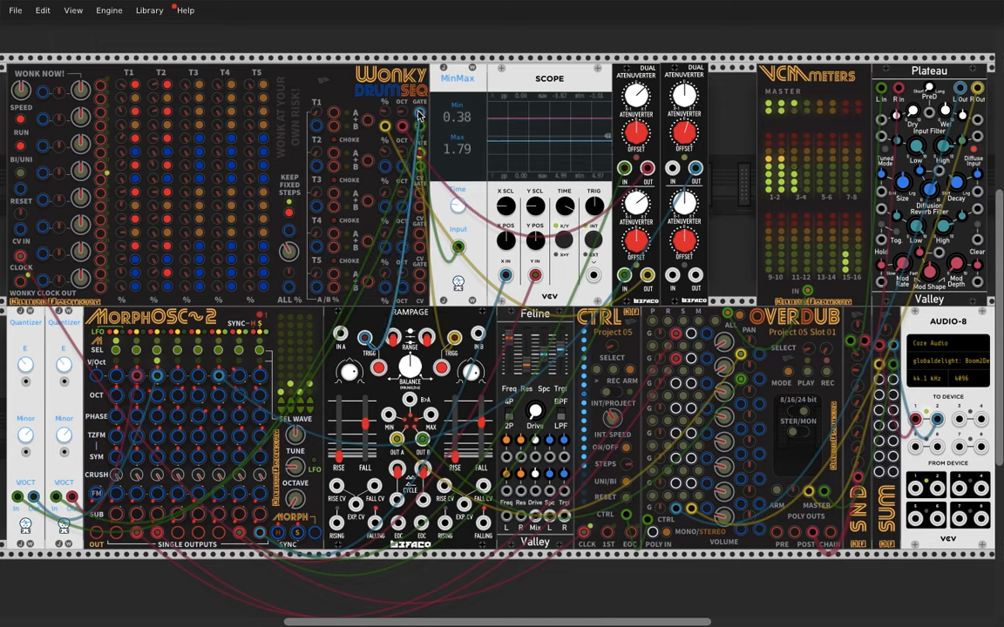
left_click_drag(419, 118, 335, 115)
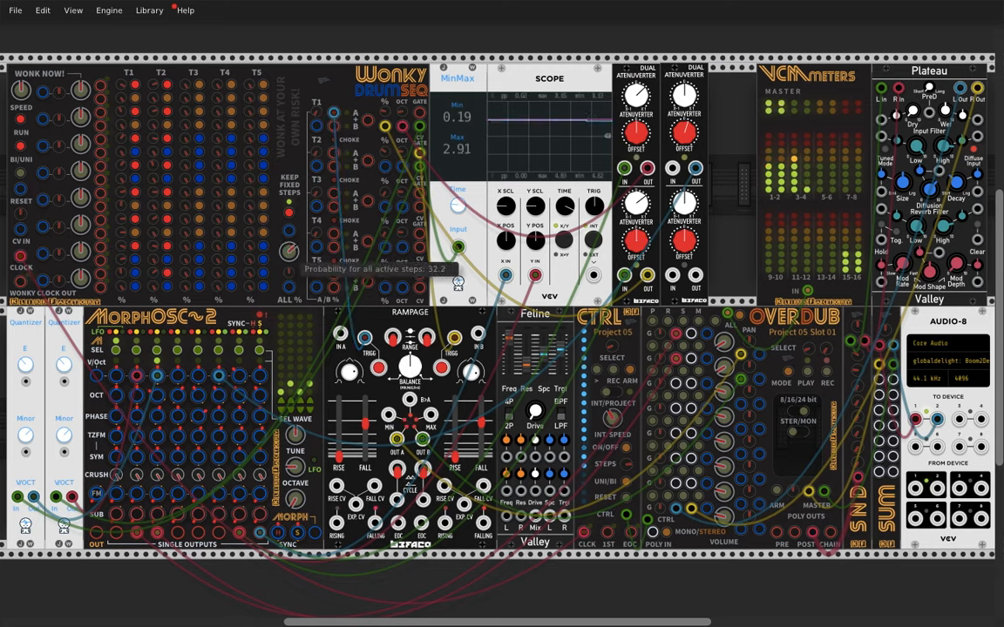
- Adjust the probability for all active steps, and modulate it from MorphOSC's eighth output through the copied Dual Atenuverter's second channel
left_click_drag(288, 252, 293, 261)
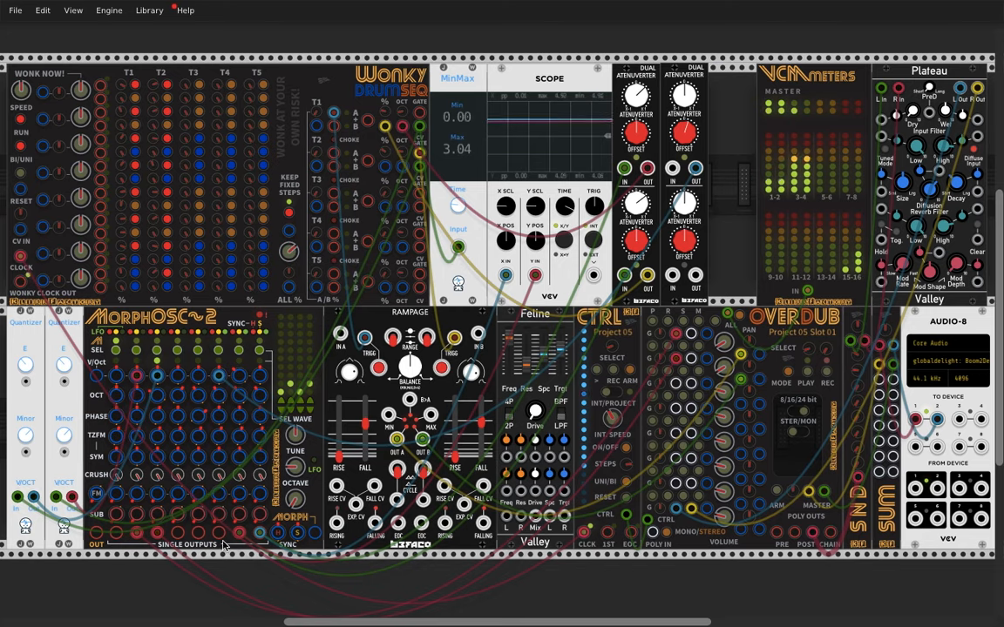
left_click_drag(259, 494, 288, 286)
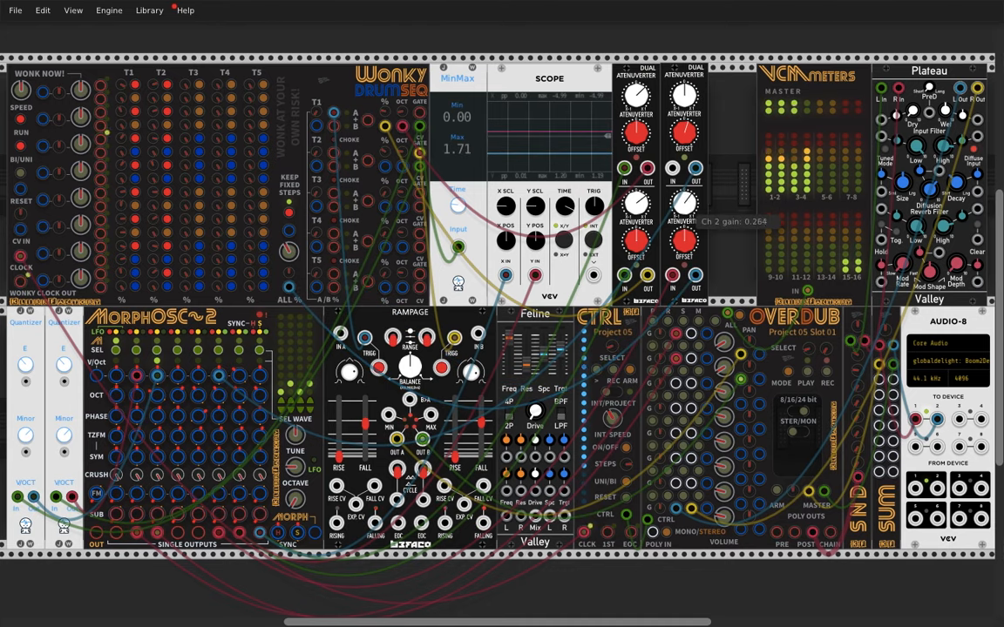
mouse_move(292, 255)
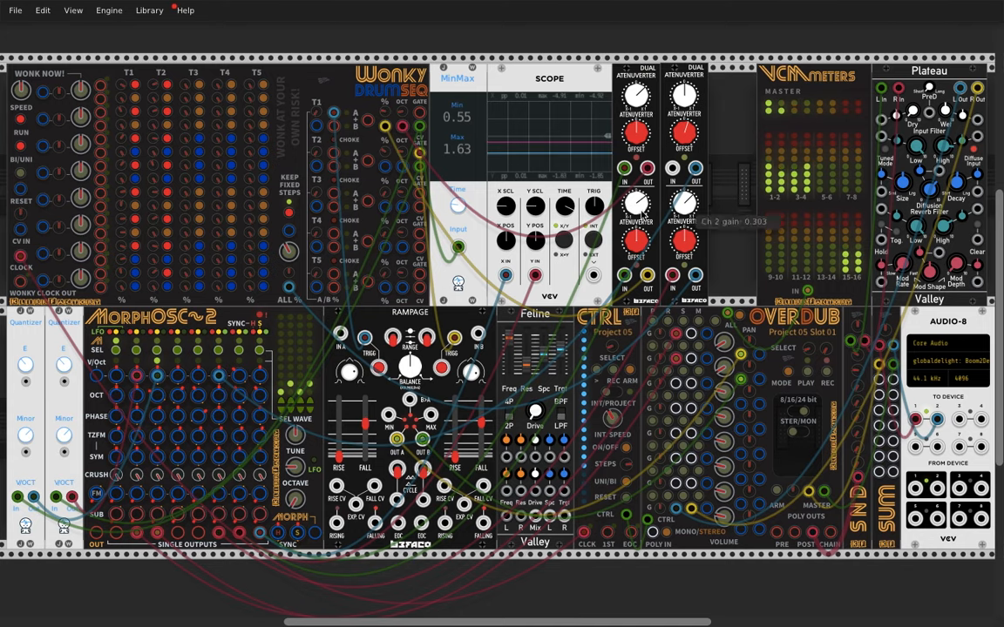
left_click_drag(406, 154, 405, 158)
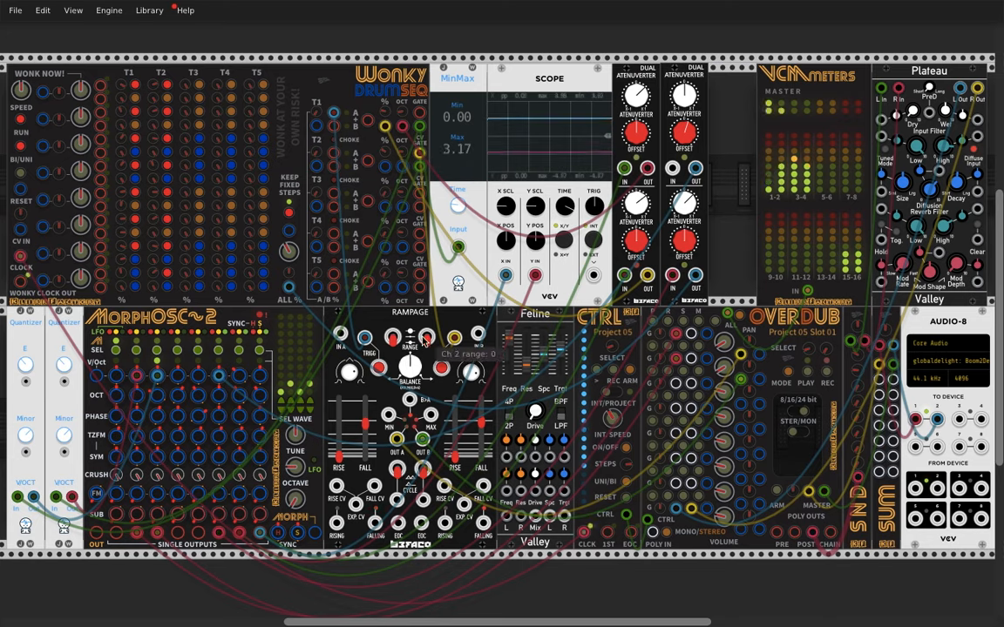
left_click_drag(365, 425, 365, 419)
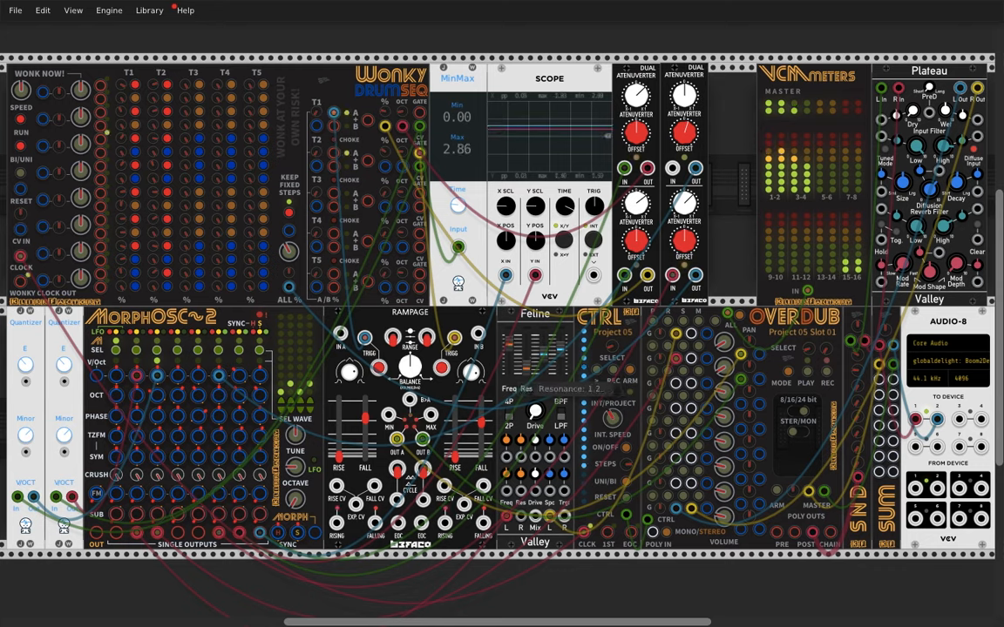
- Route the T1 oscillator voice through the Feline filter into OverDub channel 1, and set the filter's cutoff frequency to 8.44
left_click_drag(511, 349, 510, 347)
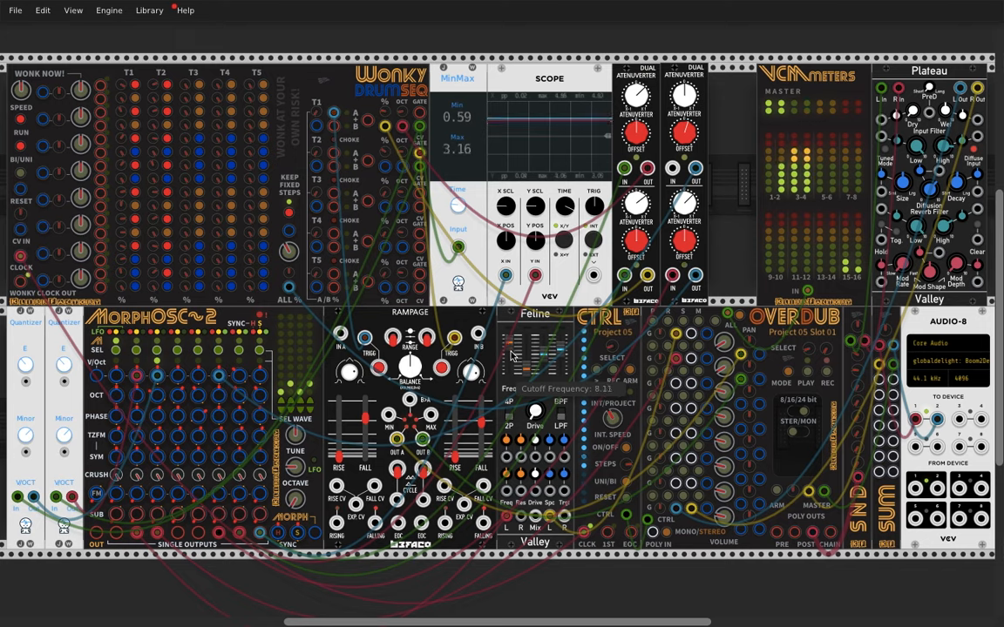
left_click_drag(512, 353, 512, 350)
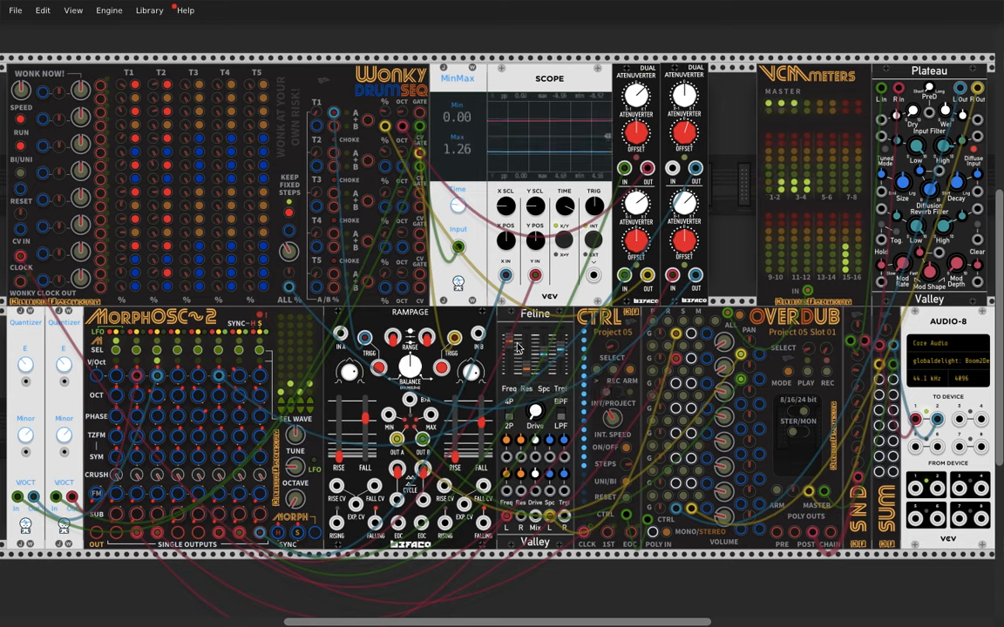
left_click_drag(518, 347, 518, 341)
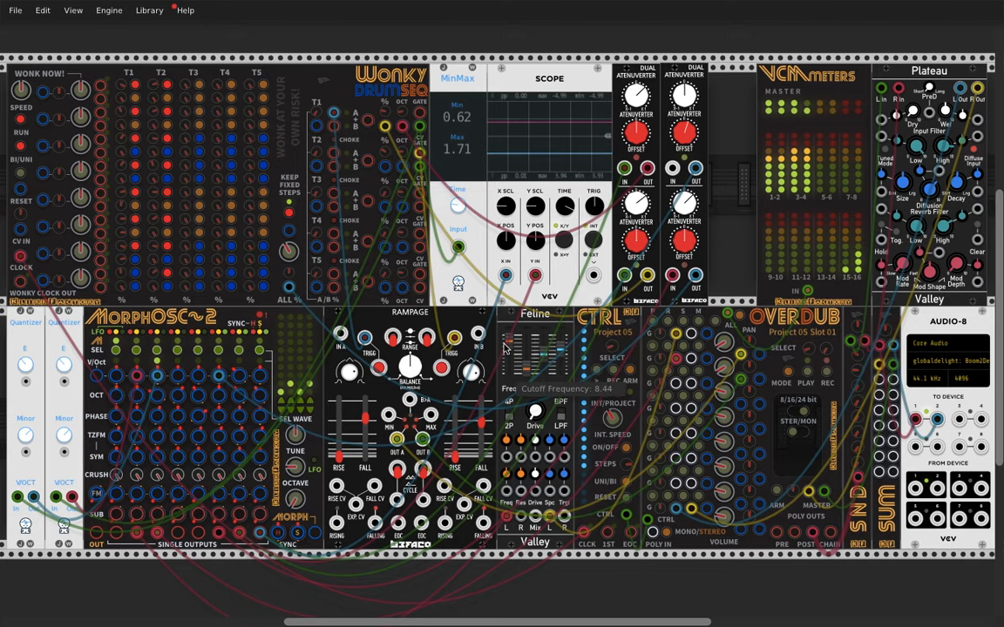